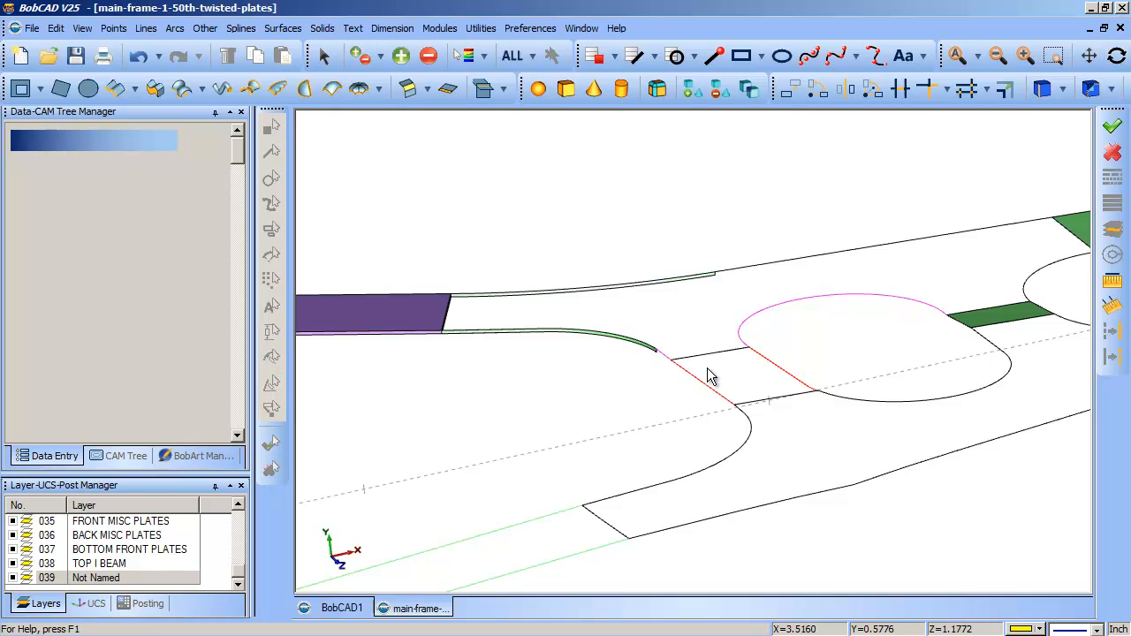
- Examine the joints between the magenta and red curves at both ends of the upper black cross line for gaps
{"action": "left_click_drag", "start_coordinate": [637, 320], "coordinate": [711, 402]}
{"action": "left_click_drag", "start_coordinate": [671, 307], "coordinate": [769, 428]}
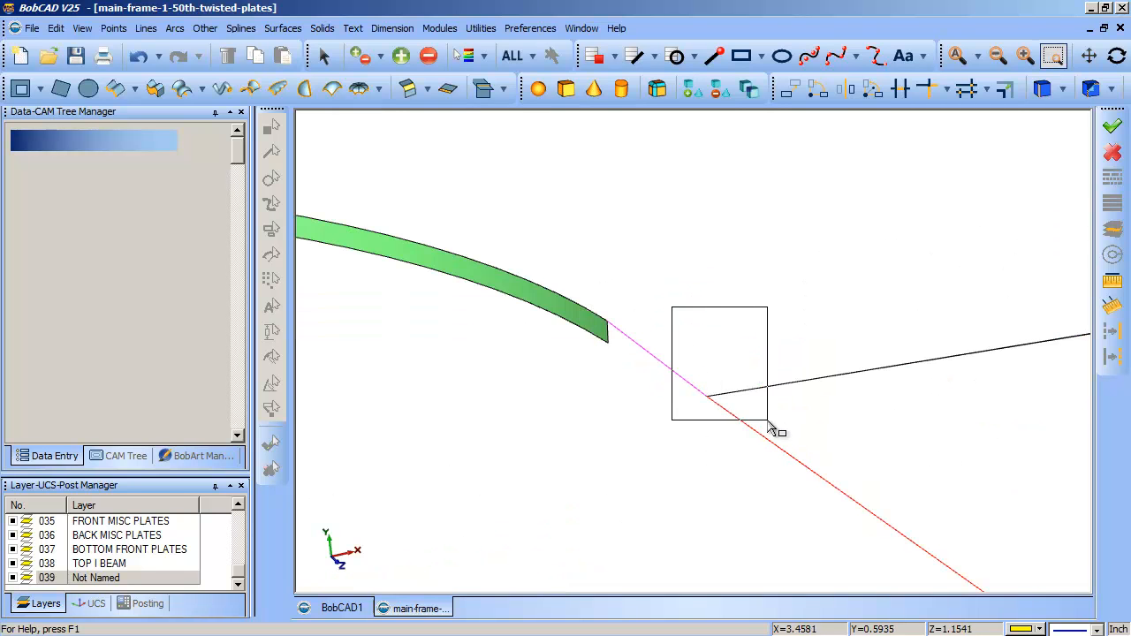
{"action": "left_click_drag", "start_coordinate": [577, 399], "coordinate": [738, 574]}
{"action": "scroll", "coordinate": [856, 477], "scroll_direction": "up", "scroll_amount": 2}
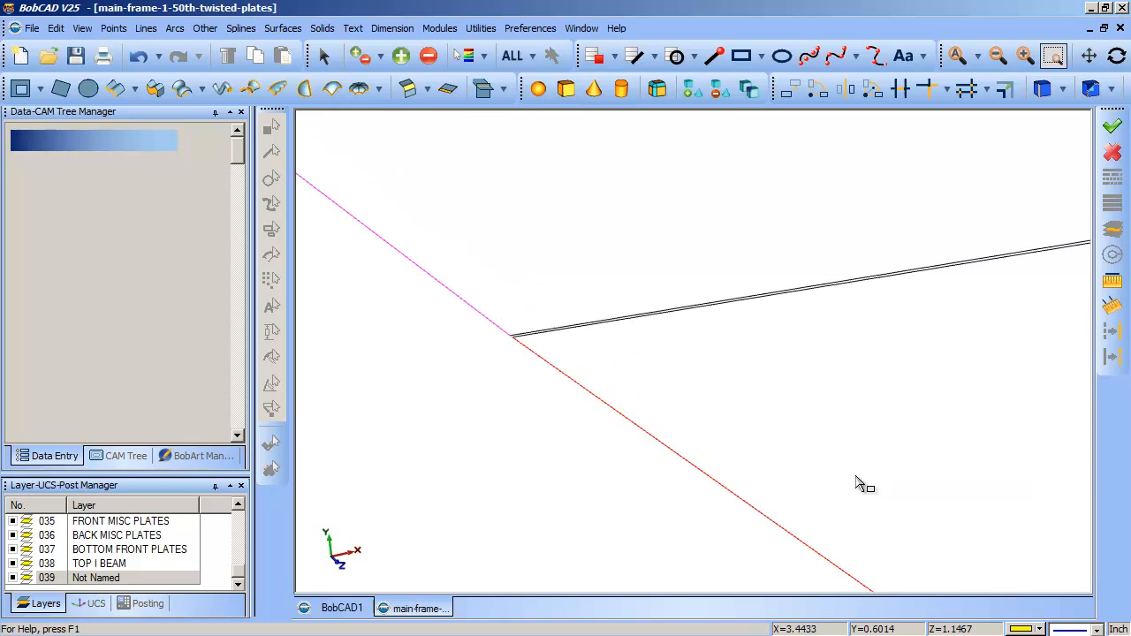
{"action": "left_click_drag", "start_coordinate": [392, 255], "coordinate": [616, 396]}
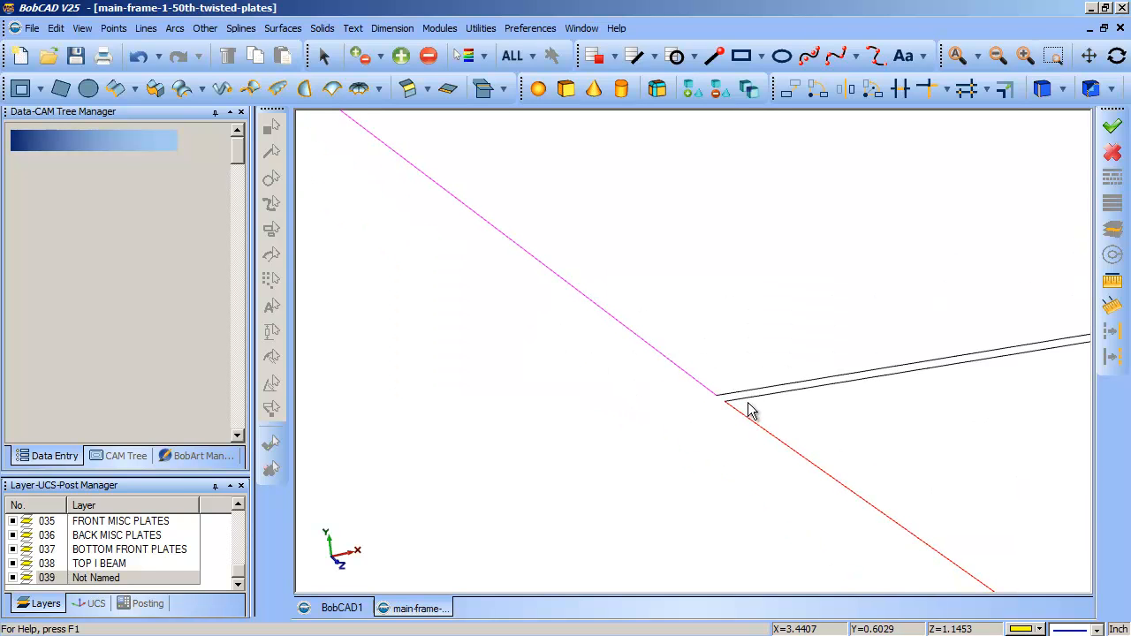
{"action": "scroll", "coordinate": [707, 376], "scroll_direction": "down", "scroll_amount": 3}
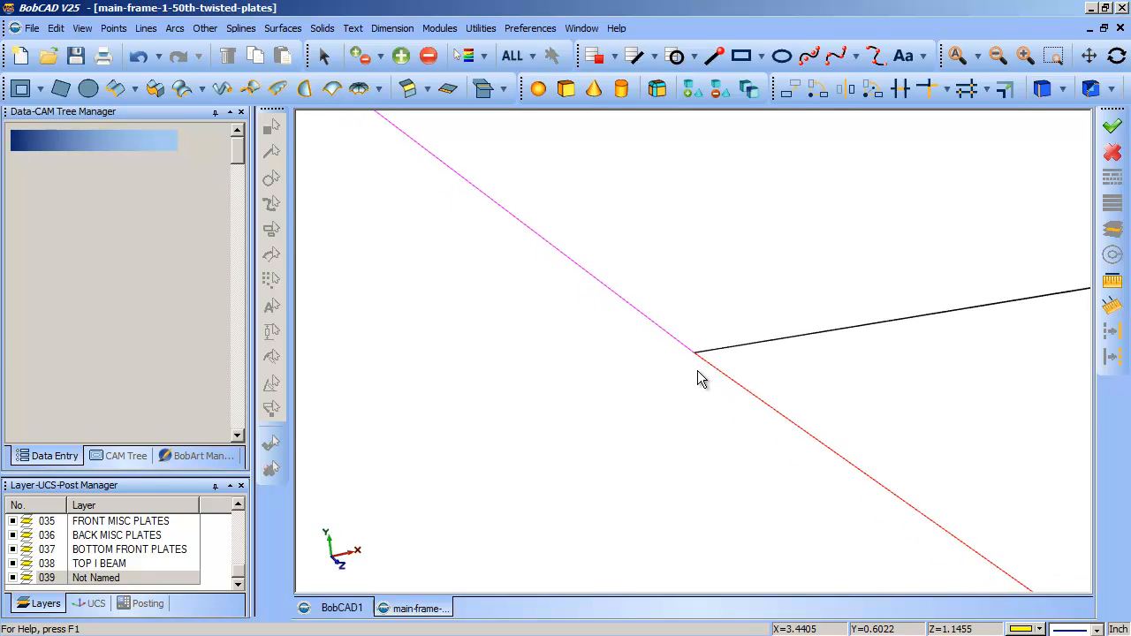
{"action": "scroll", "coordinate": [702, 377], "scroll_direction": "down", "scroll_amount": 2}
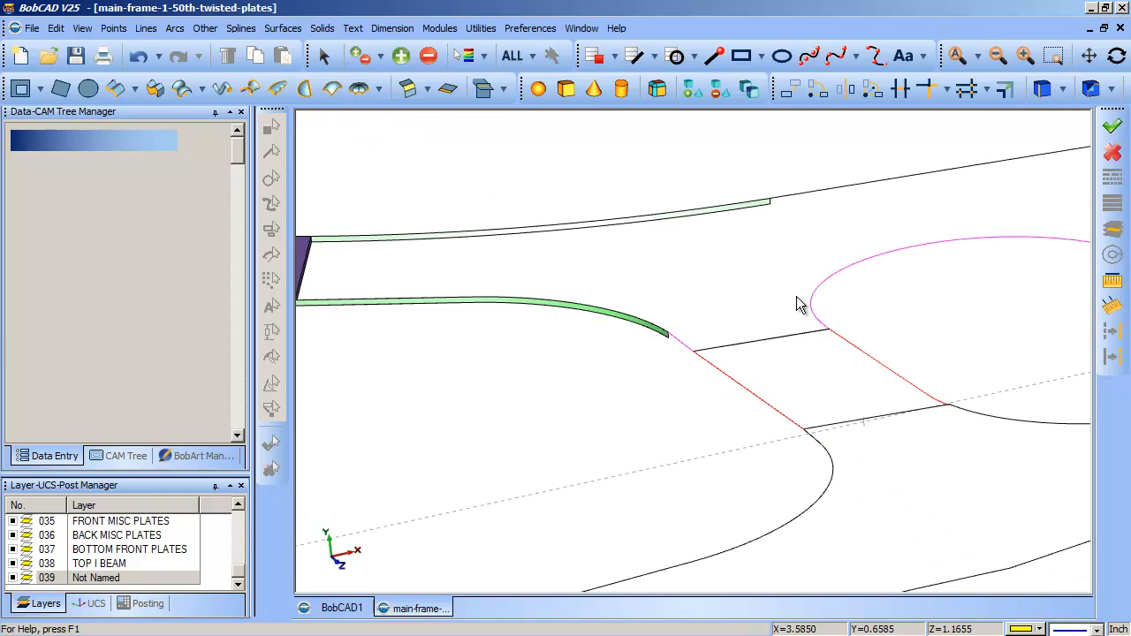
{"action": "key", "text": "ctrl+w"}
{"action": "left_click_drag", "start_coordinate": [810, 299], "coordinate": [860, 347]}
{"action": "left_click_drag", "start_coordinate": [596, 294], "coordinate": [709, 382]}
{"action": "key", "text": "Escape"}
{"action": "scroll", "coordinate": [495, 371], "scroll_direction": "down", "scroll_amount": 4}
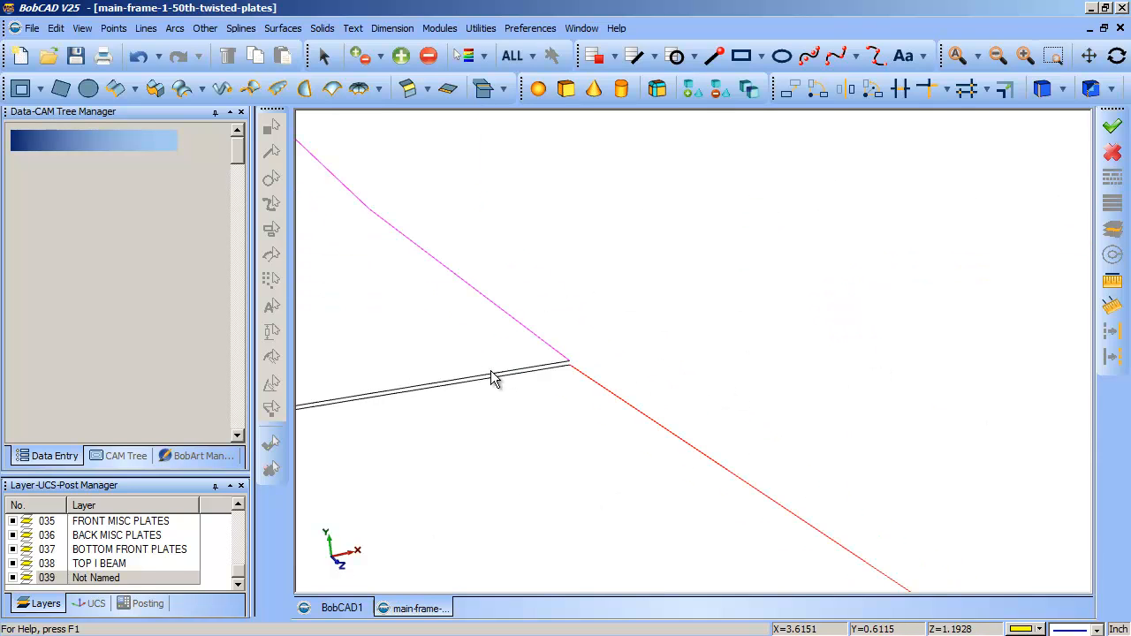
{"action": "scroll", "coordinate": [498, 378], "scroll_direction": "down", "scroll_amount": 3}
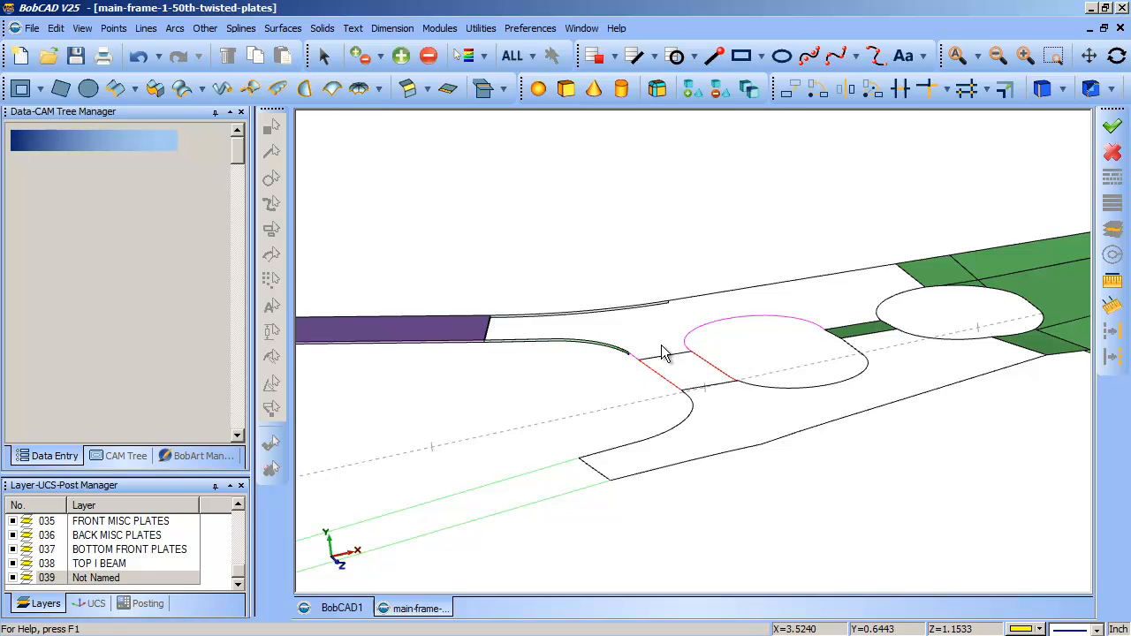
- Close the gap below the green strip by extending the red line to the magenta line with Trim Two Entities
{"action": "left_click_drag", "start_coordinate": [614, 322], "coordinate": [661, 372]}
{"action": "left_click_drag", "start_coordinate": [654, 424], "coordinate": [802, 587]}
{"action": "left_click_drag", "start_coordinate": [610, 319], "coordinate": [770, 448]}
{"action": "left_click_drag", "start_coordinate": [560, 245], "coordinate": [687, 389]}
{"action": "left_click_drag", "start_coordinate": [612, 329], "coordinate": [778, 475]}
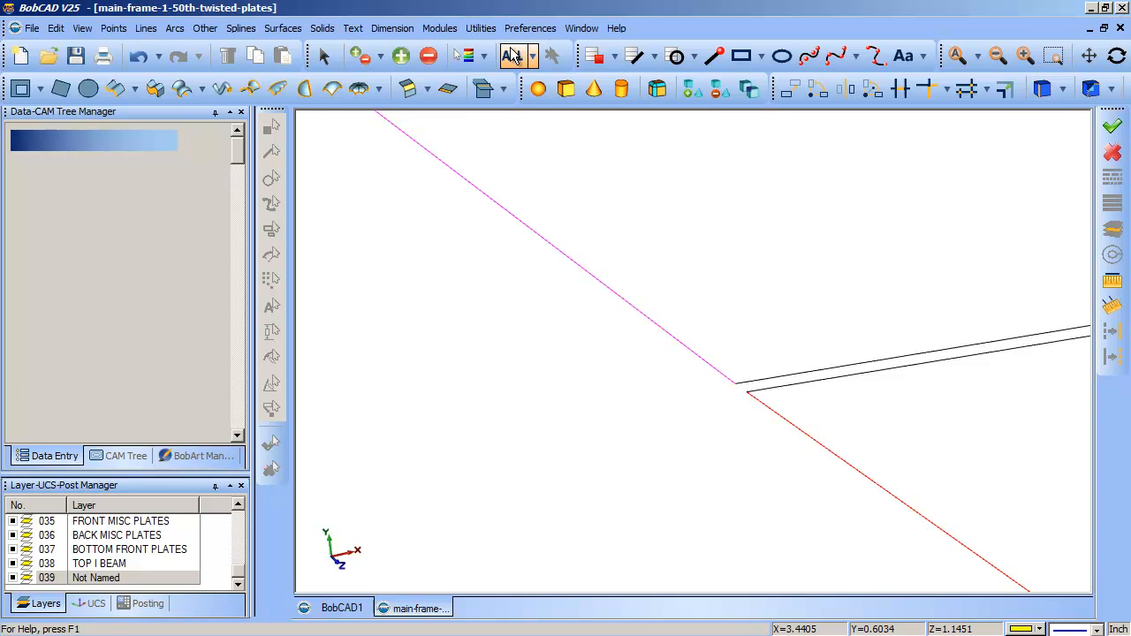
{"action": "left_click", "coordinate": [487, 32]}
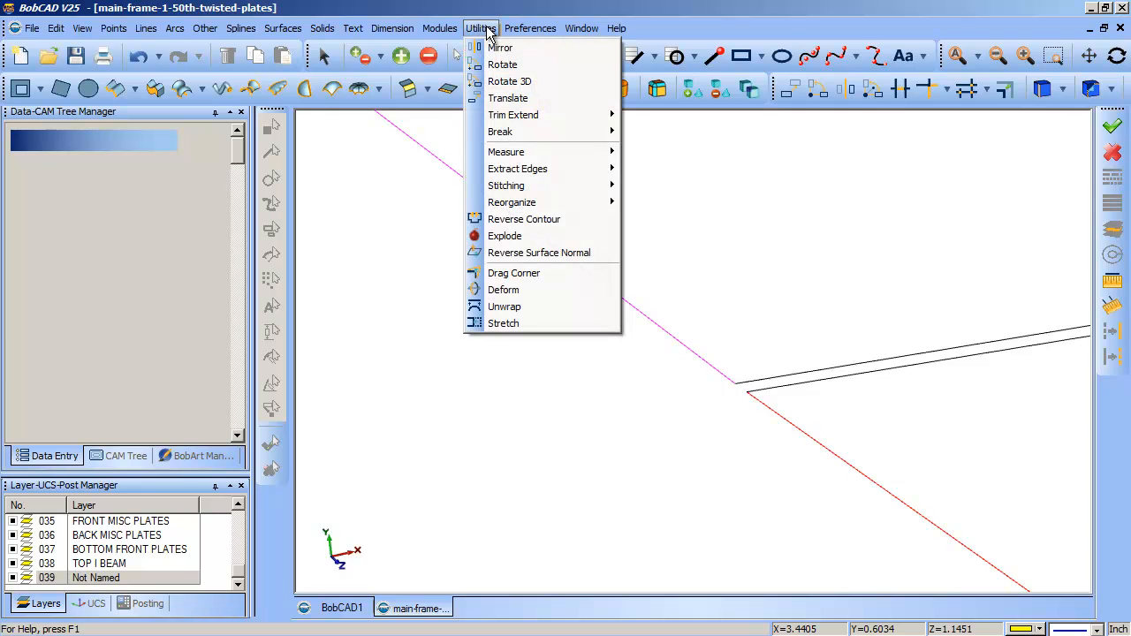
{"action": "mouse_move", "coordinate": [517, 115]}
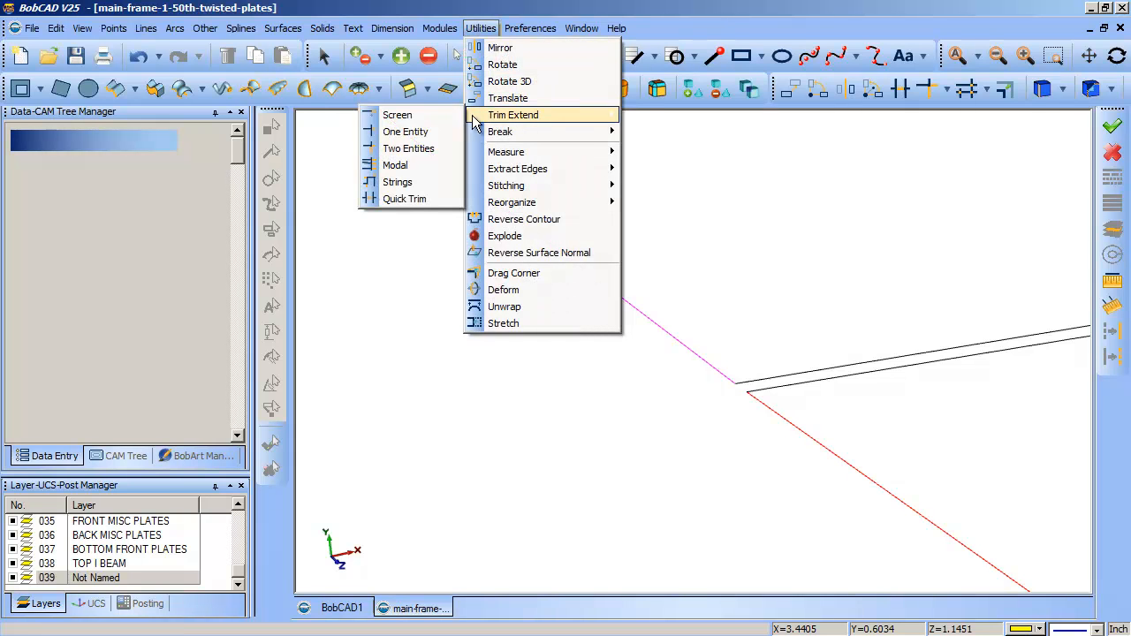
{"action": "left_click", "coordinate": [415, 149]}
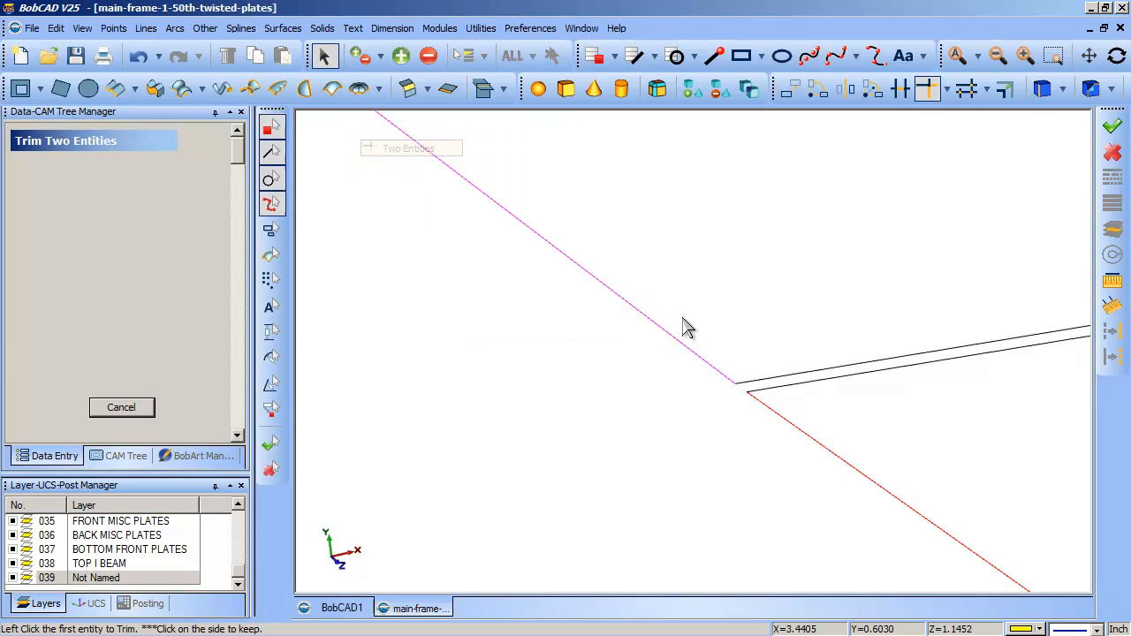
{"action": "left_click", "coordinate": [751, 398]}
{"action": "left_click", "coordinate": [737, 390]}
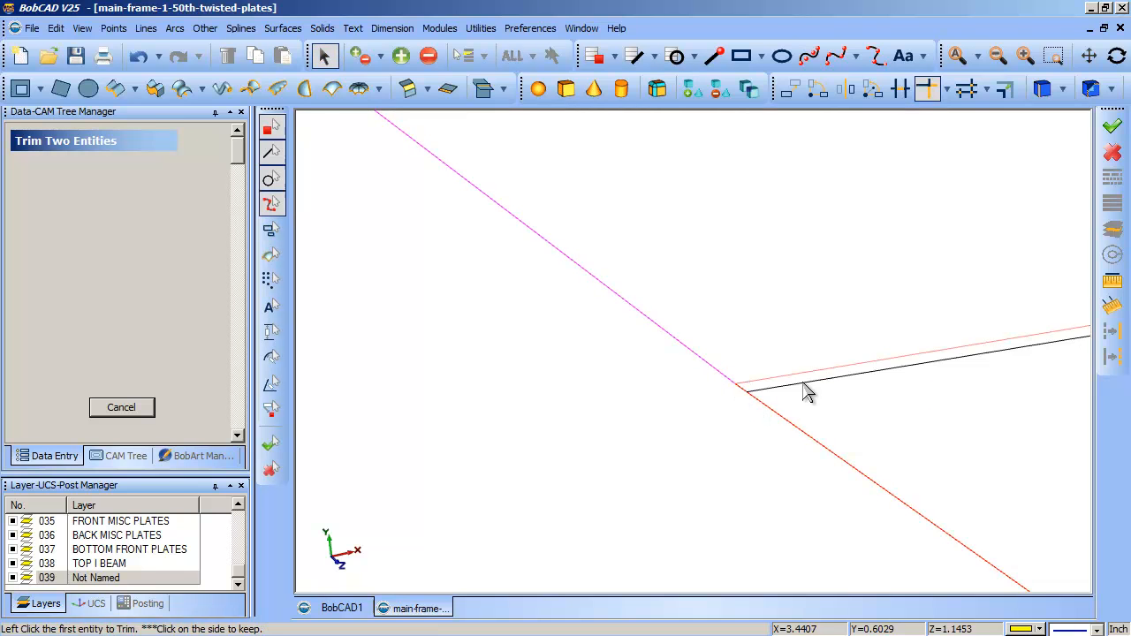
{"action": "left_click", "coordinate": [140, 407]}
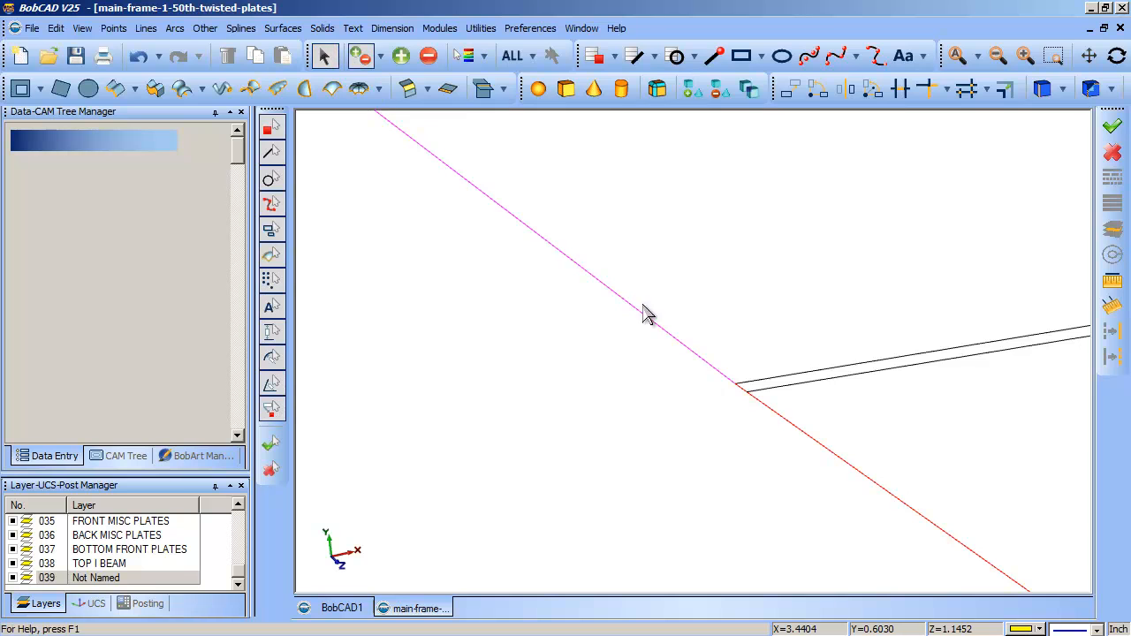
- Delete the two closely spaced black cross lines running from the magenta-red joint to the rounded opening
{"action": "left_click", "coordinate": [804, 392]}
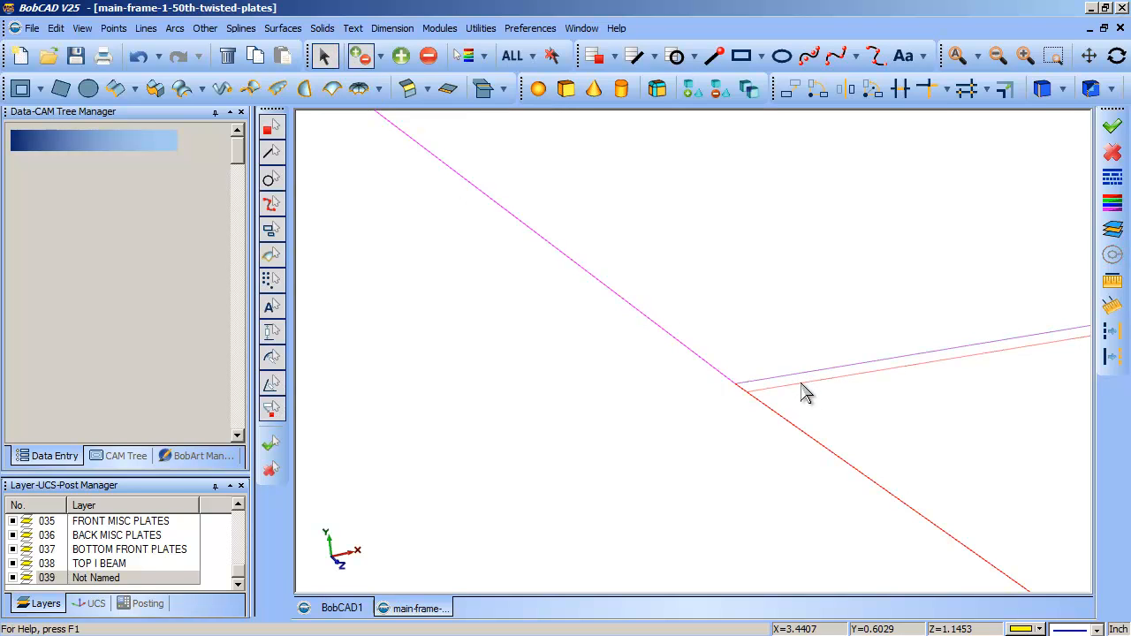
{"action": "key", "text": "Delete"}
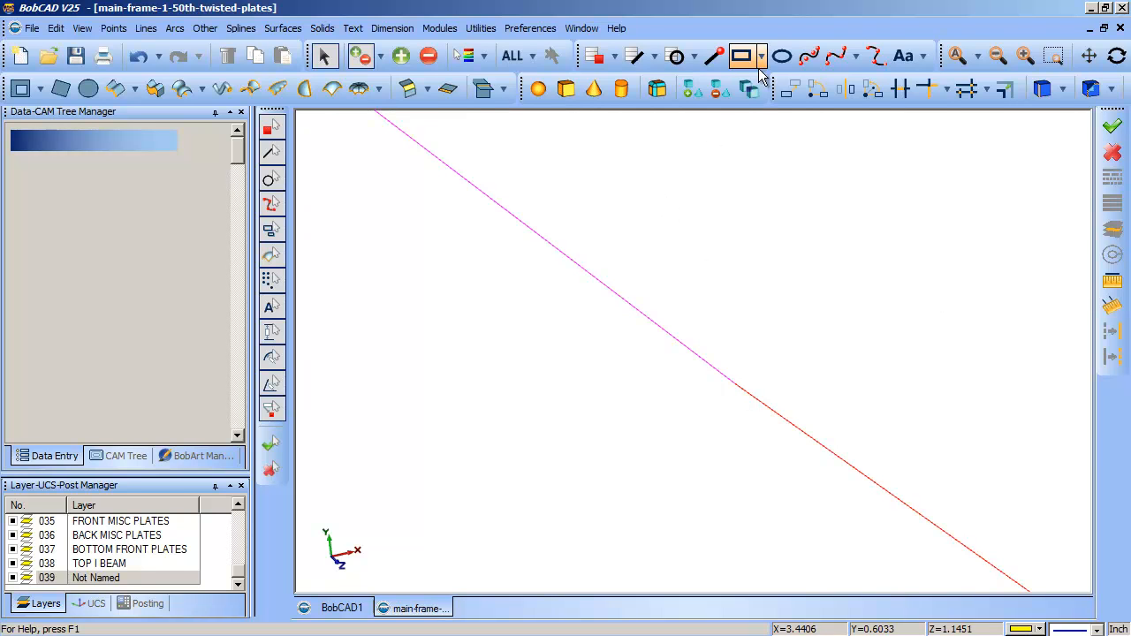
{"action": "scroll", "coordinate": [544, 305], "scroll_direction": "down", "scroll_amount": 5}
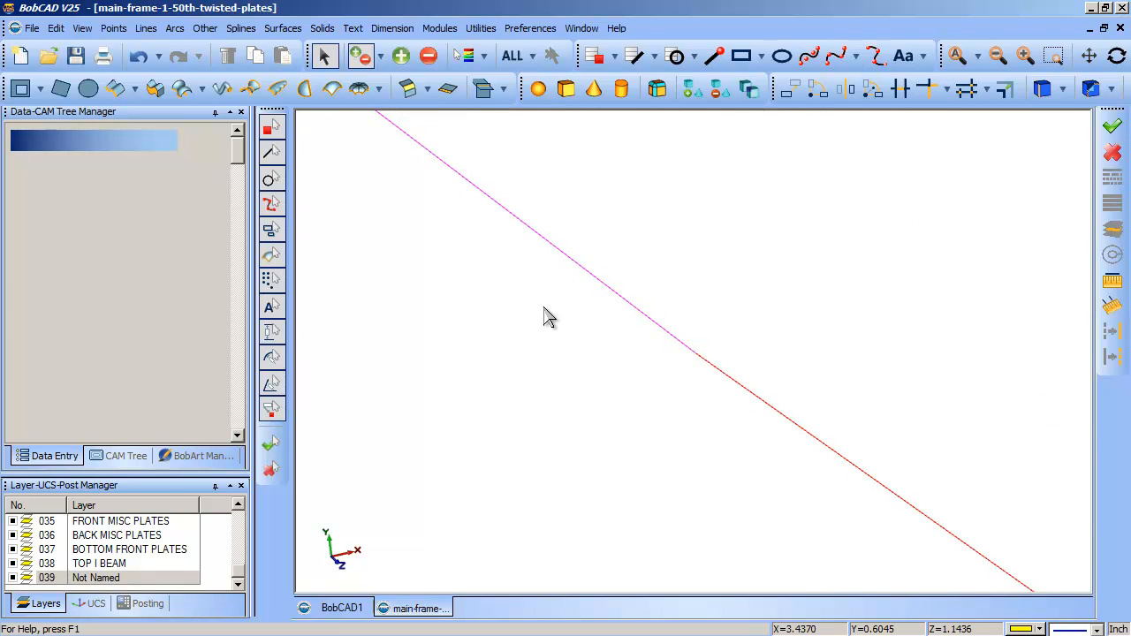
{"action": "scroll", "coordinate": [883, 252], "scroll_direction": "down", "scroll_amount": 2}
- Examine both ends of the rounded opening's red spline, where it meets the lower cross line and the magenta curve
{"action": "key", "text": "ctrl+w"}
{"action": "left_click_drag", "start_coordinate": [768, 256], "coordinate": [1043, 461]}
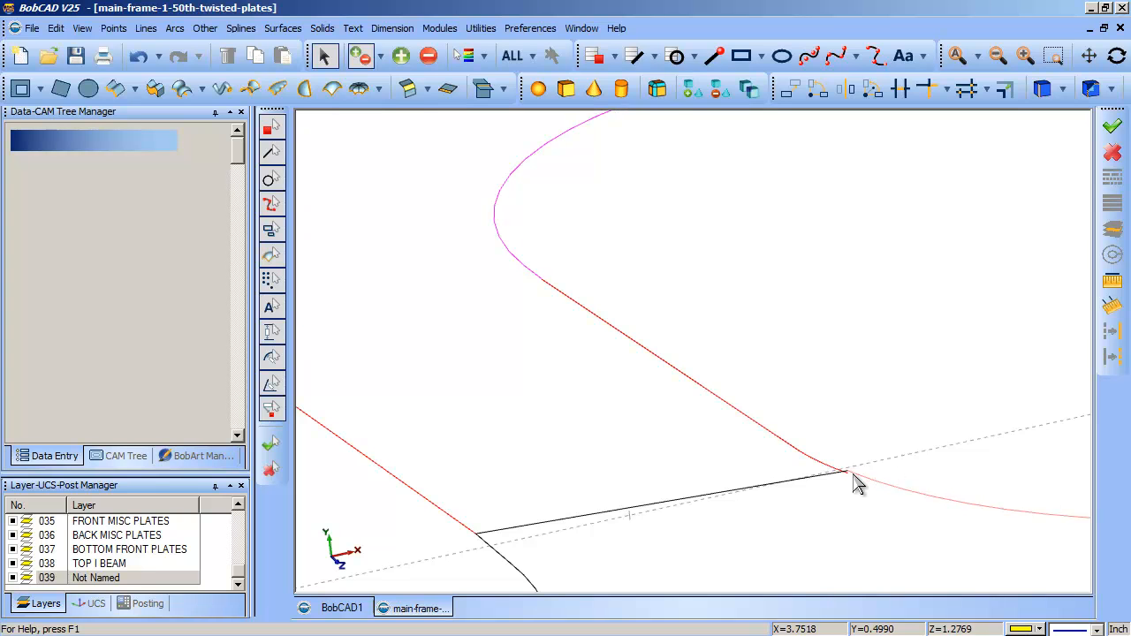
{"action": "key", "text": "ctrl+w"}
{"action": "left_click_drag", "start_coordinate": [818, 435], "coordinate": [871, 485]}
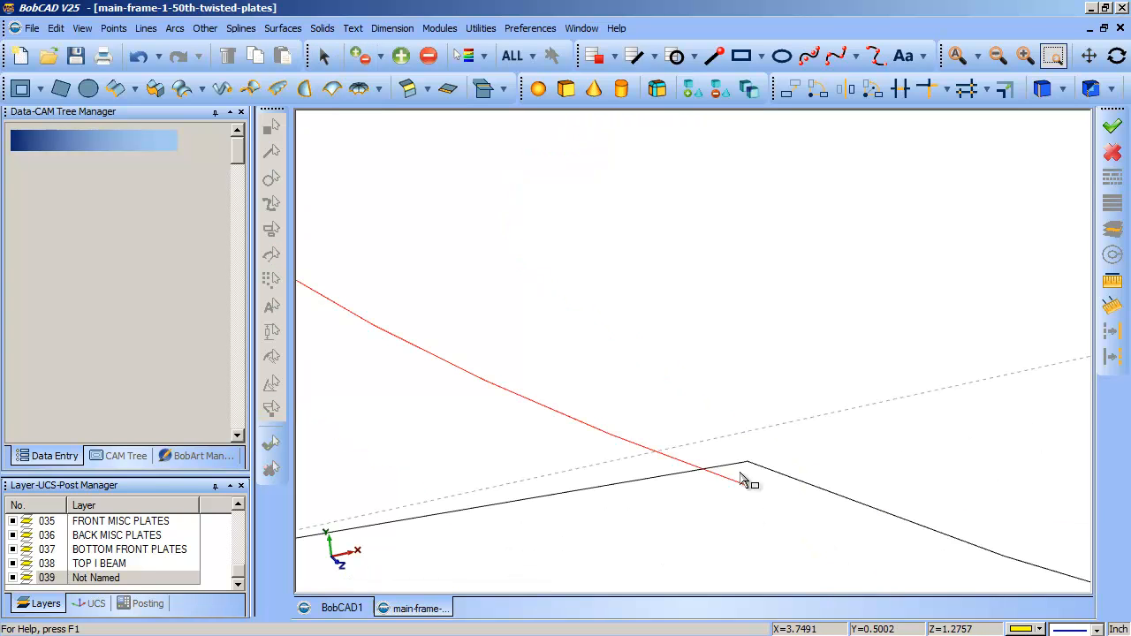
{"action": "key", "text": "Escape"}
{"action": "scroll", "coordinate": [893, 433], "scroll_direction": "down", "scroll_amount": 9}
{"action": "scroll", "coordinate": [890, 433], "scroll_direction": "down", "scroll_amount": 3}
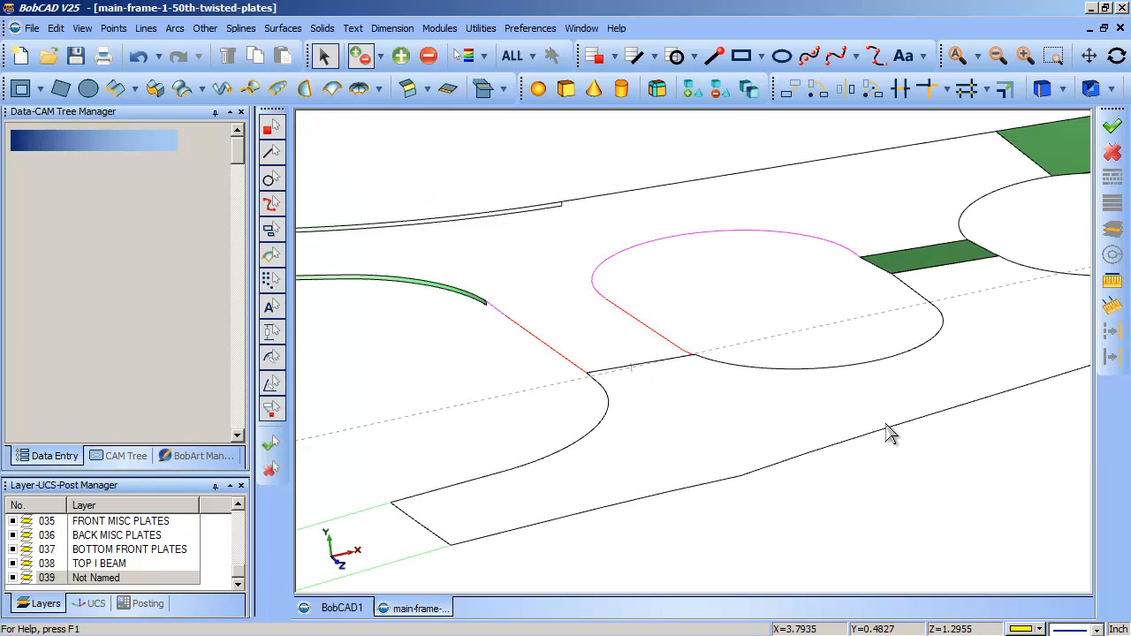
{"action": "key", "text": "ctrl+w"}
{"action": "left_click_drag", "start_coordinate": [572, 254], "coordinate": [678, 358]}
{"action": "left_click_drag", "start_coordinate": [587, 306], "coordinate": [717, 413]}
{"action": "left_click_drag", "start_coordinate": [442, 270], "coordinate": [654, 433]}
{"action": "key", "text": "Escape"}
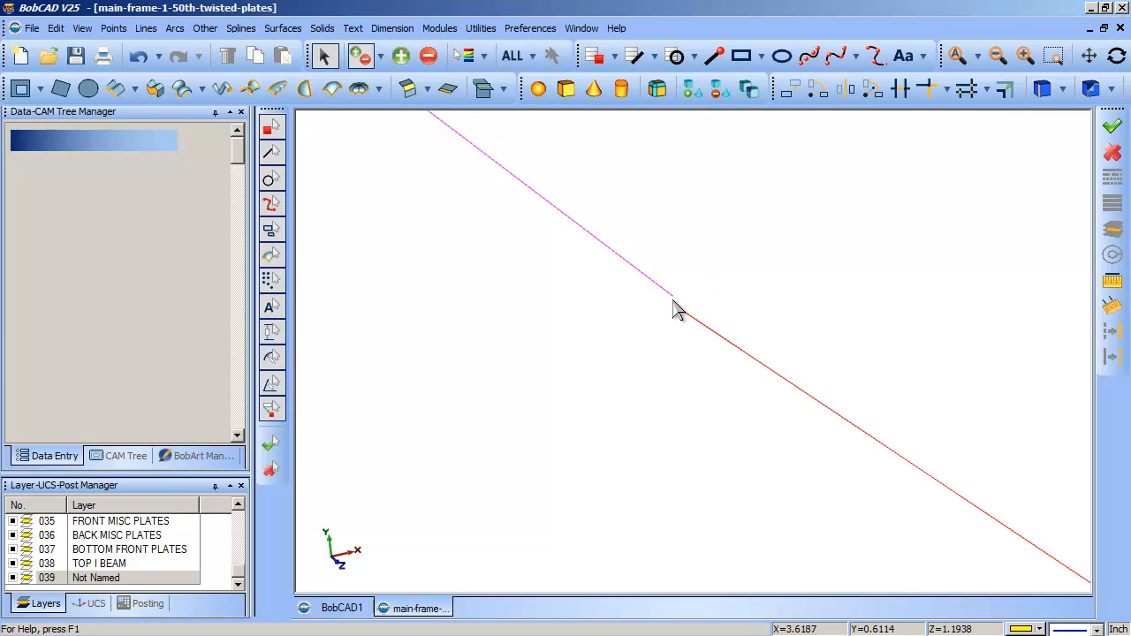
{"action": "scroll", "coordinate": [674, 300], "scroll_direction": "down", "scroll_amount": 2}
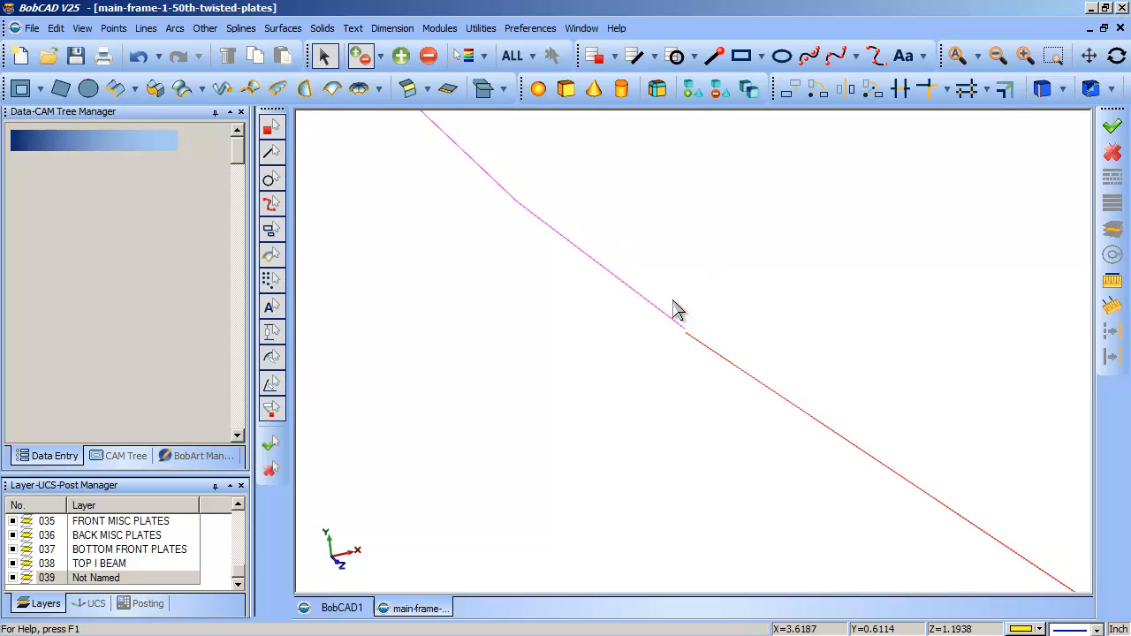
{"action": "scroll", "coordinate": [580, 309], "scroll_direction": "down", "scroll_amount": 5}
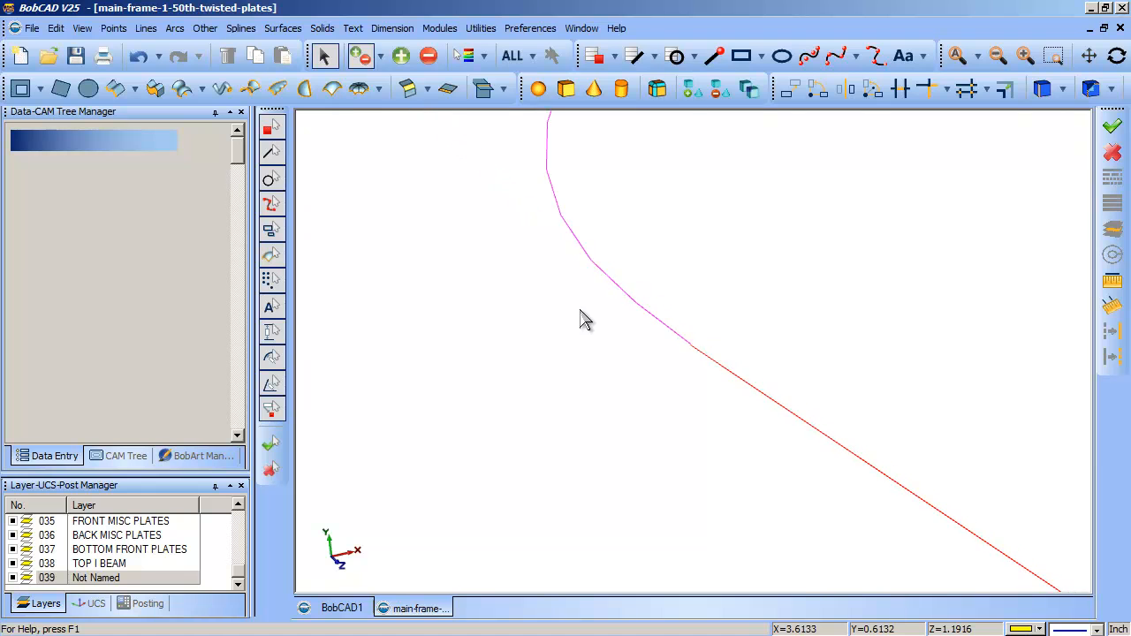
{"action": "scroll", "coordinate": [580, 311], "scroll_direction": "down", "scroll_amount": 4}
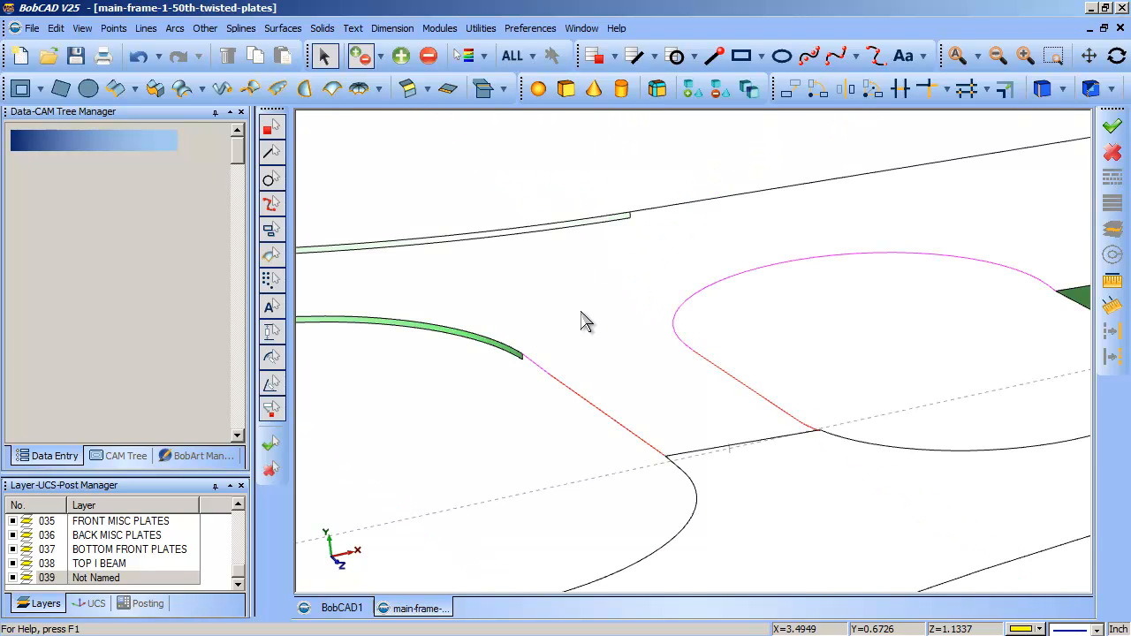
{"action": "middle_click_drag", "start_coordinate": [783, 425], "coordinate": [778, 459]}
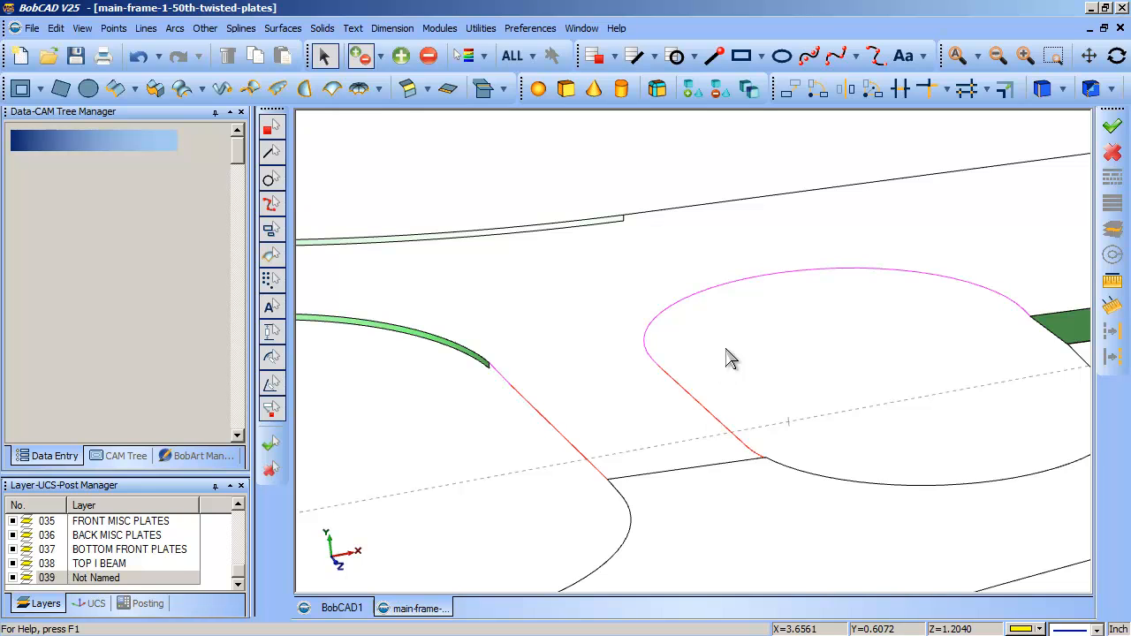
{"action": "left_click", "coordinate": [717, 417]}
{"action": "right_click", "coordinate": [743, 358]}
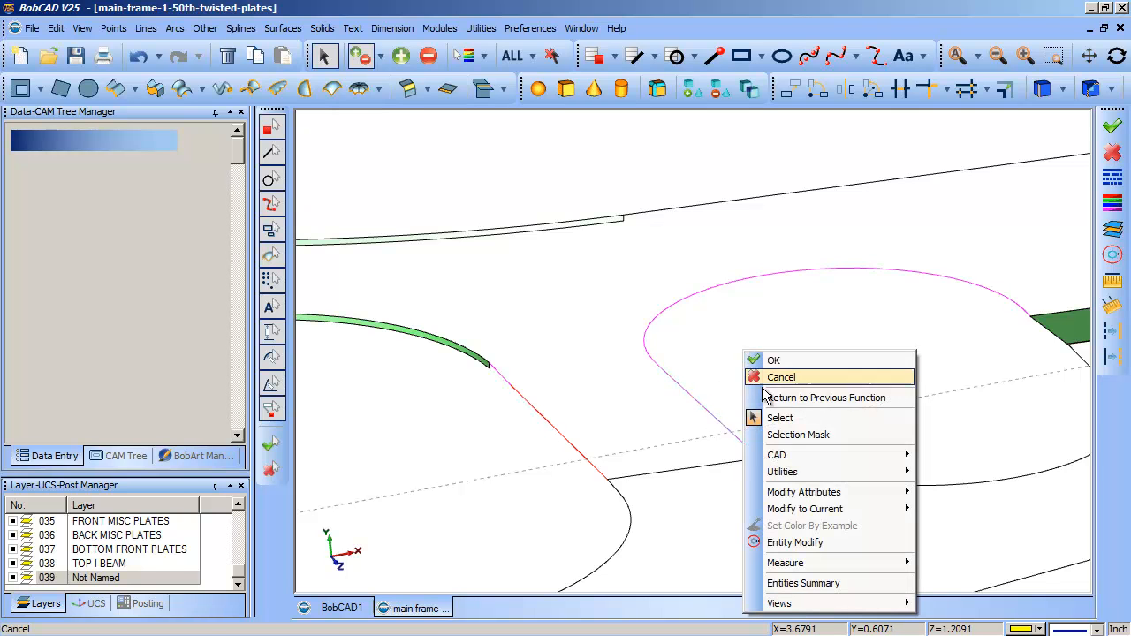
{"action": "left_click", "coordinate": [811, 541]}
{"action": "key", "text": "ctrl+w"}
{"action": "left_click_drag", "start_coordinate": [708, 393], "coordinate": [819, 480]}
{"action": "left_click_drag", "start_coordinate": [528, 342], "coordinate": [681, 465]}
{"action": "key", "text": "Escape"}
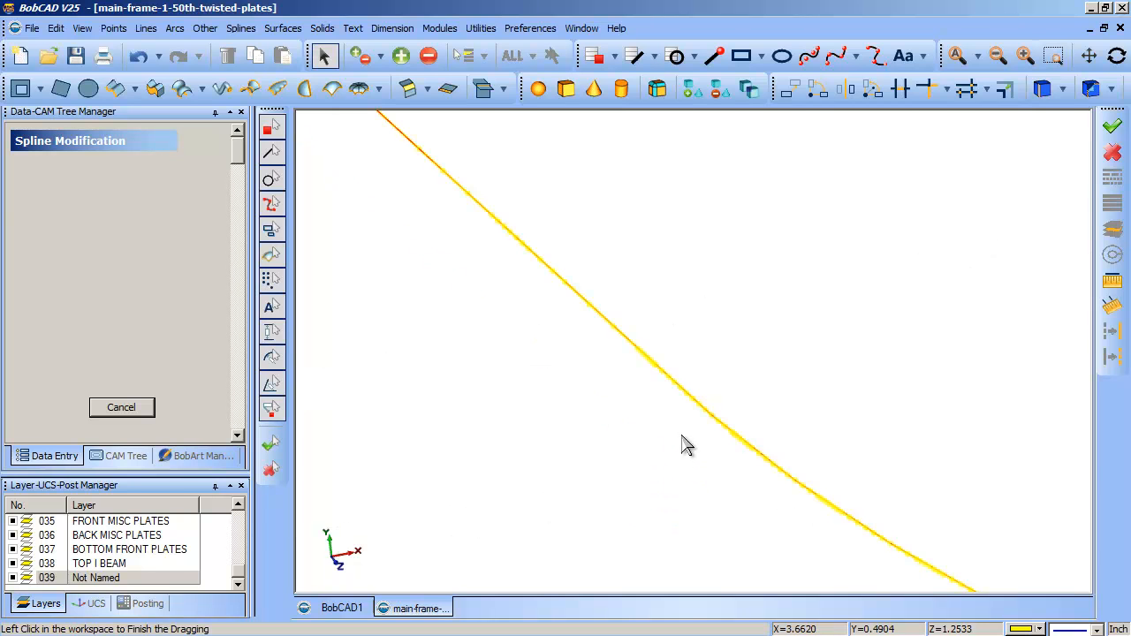
{"action": "left_click", "coordinate": [148, 405]}
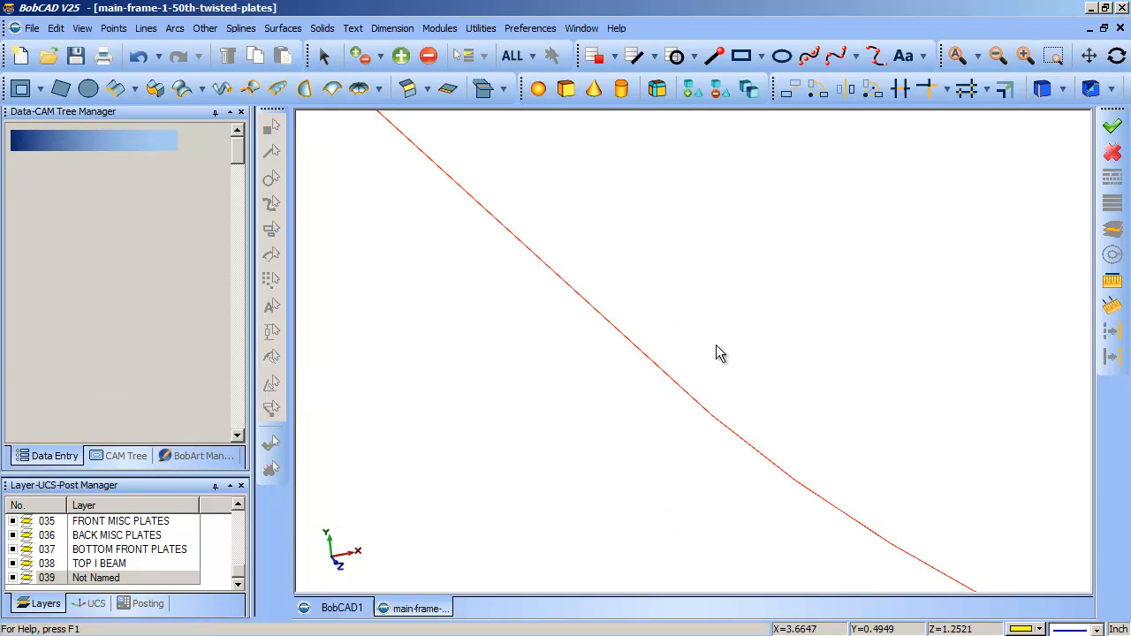
{"action": "scroll", "coordinate": [747, 313], "scroll_direction": "down", "scroll_amount": 5}
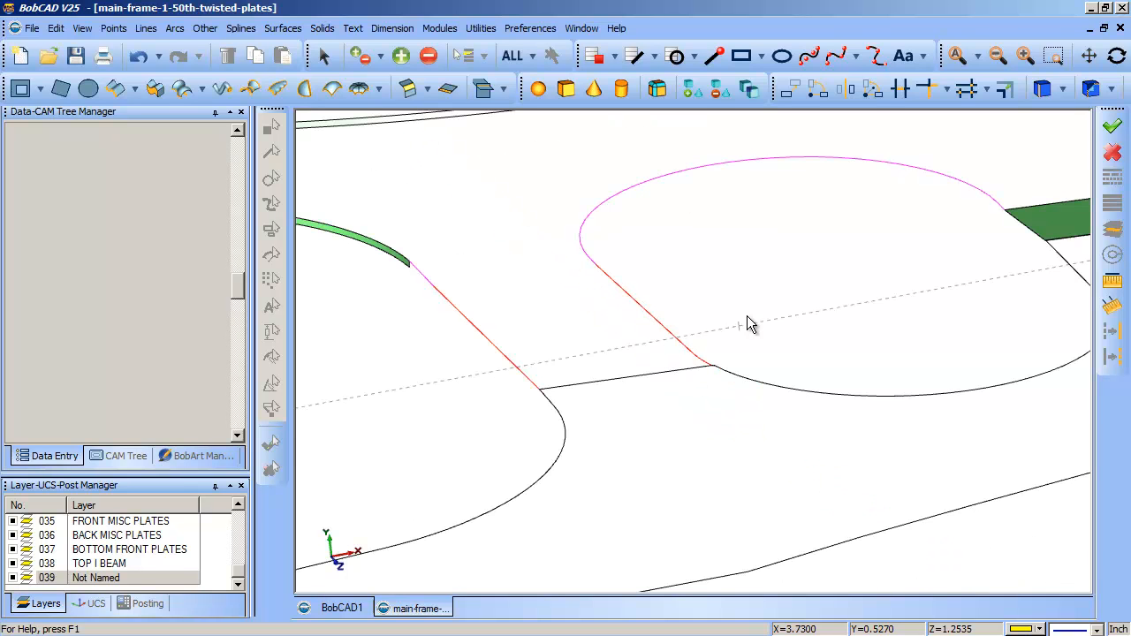
{"action": "scroll", "coordinate": [747, 319], "scroll_direction": "up", "scroll_amount": 1}
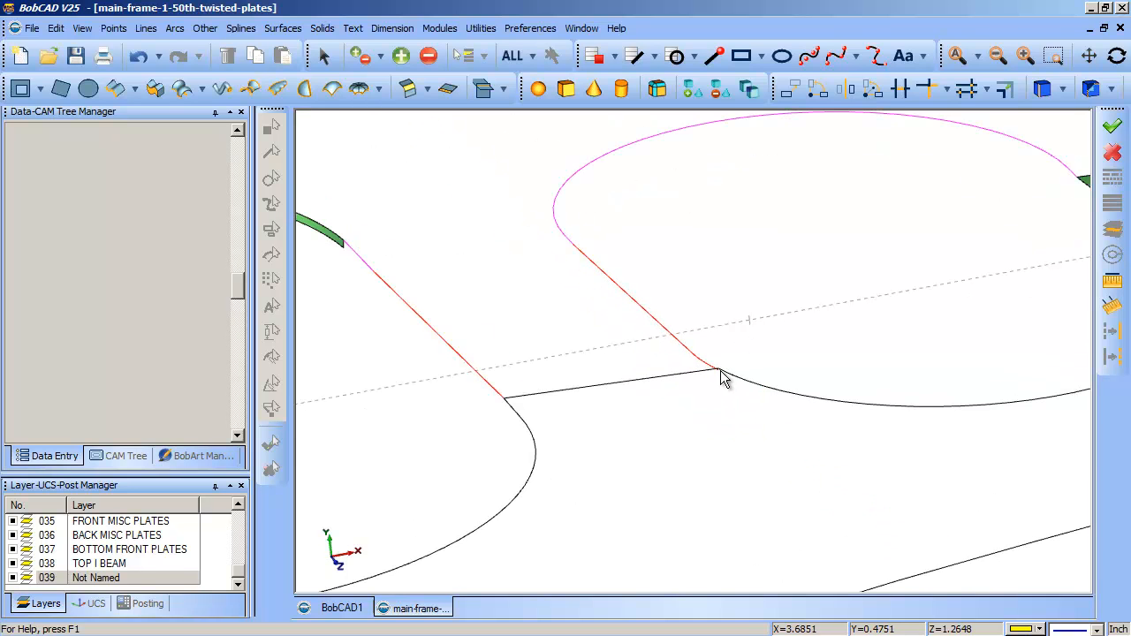
{"action": "left_click", "coordinate": [786, 90]}
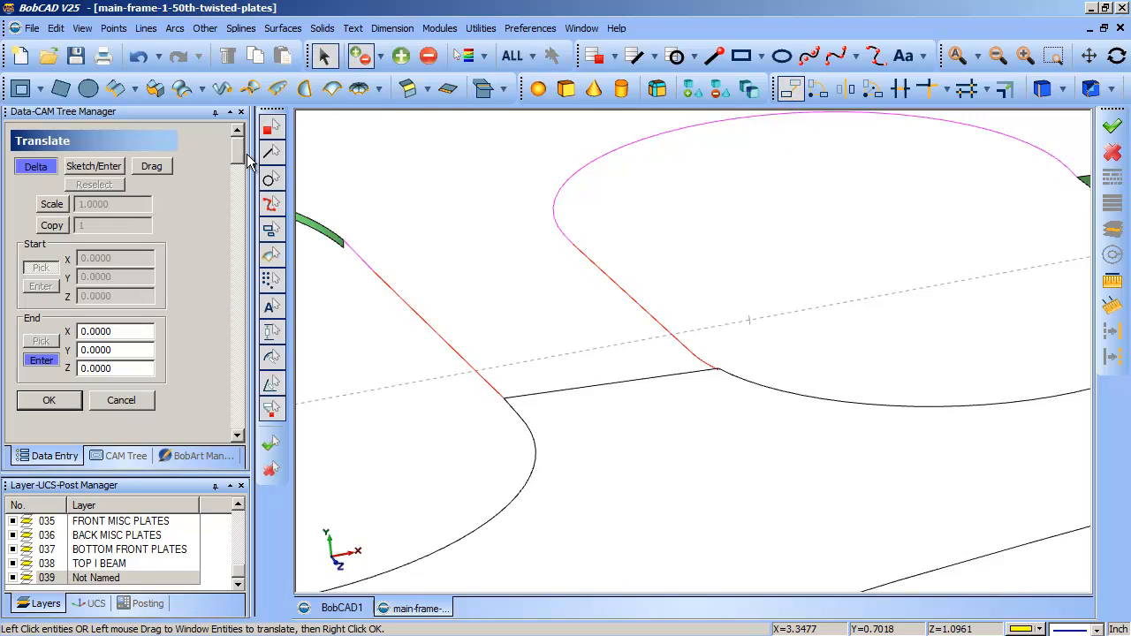
{"action": "left_click", "coordinate": [86, 168]}
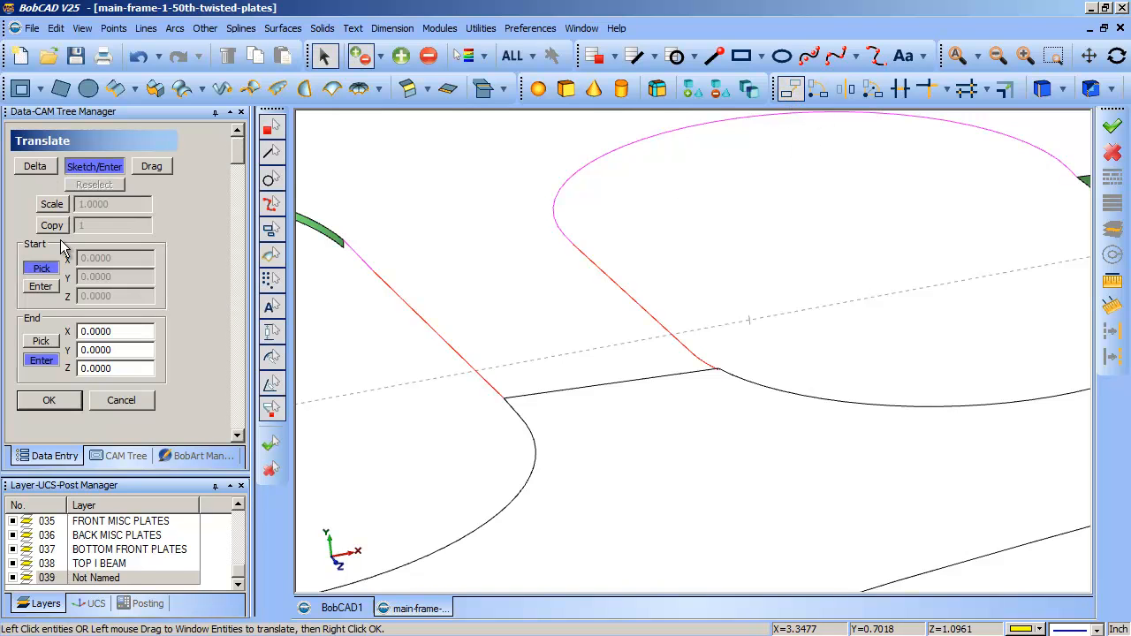
{"action": "left_click", "coordinate": [41, 342]}
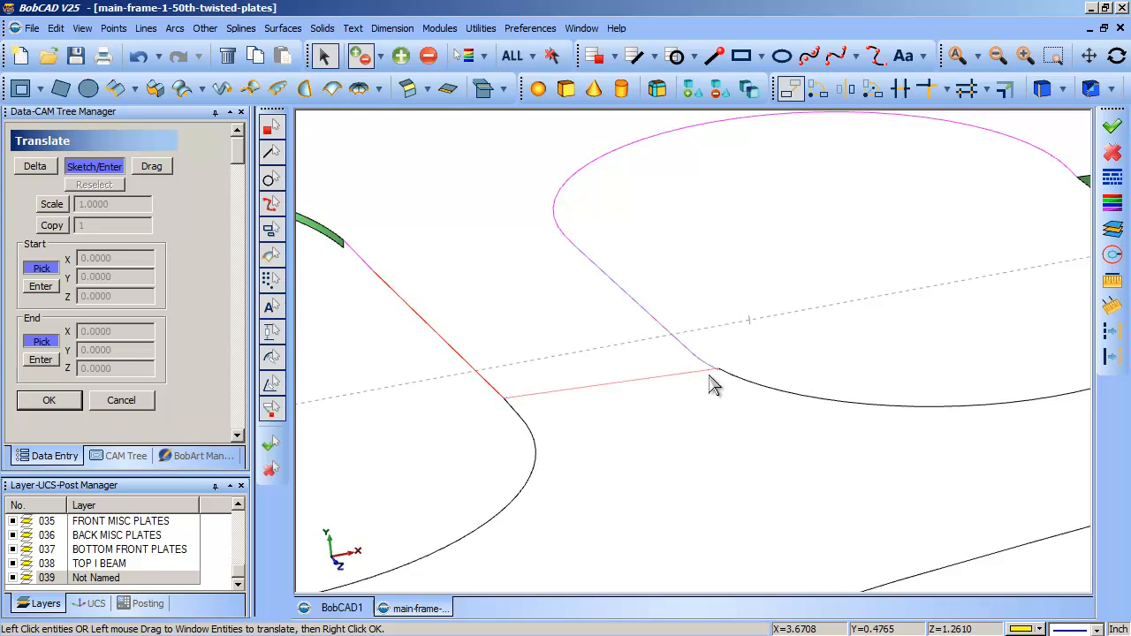
{"action": "right_click", "coordinate": [762, 340]}
{"action": "key", "text": "ctrl+w"}
{"action": "left_click_drag", "start_coordinate": [684, 333], "coordinate": [769, 417]}
{"action": "right_click", "coordinate": [639, 327]}
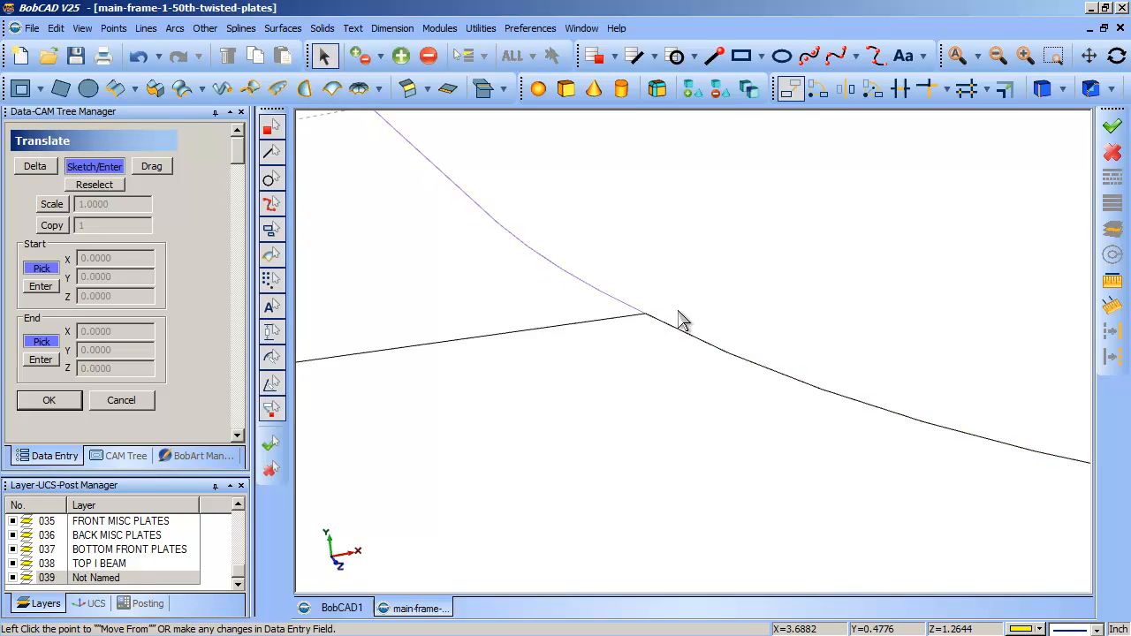
{"action": "scroll", "coordinate": [685, 327], "scroll_direction": "down", "scroll_amount": 3}
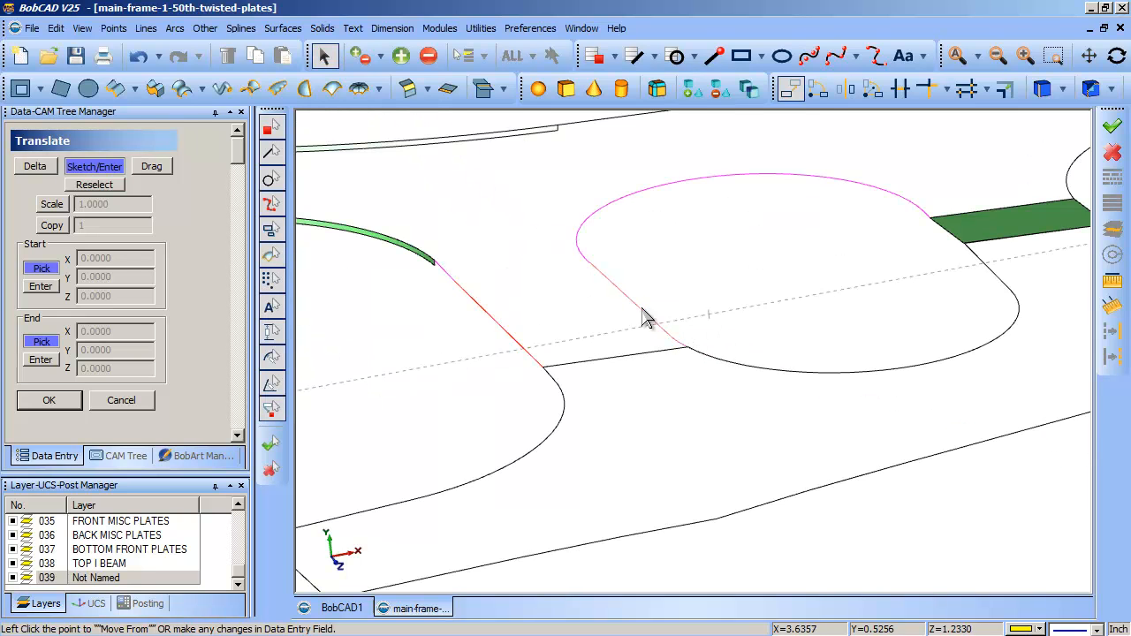
{"action": "left_click", "coordinate": [121, 400]}
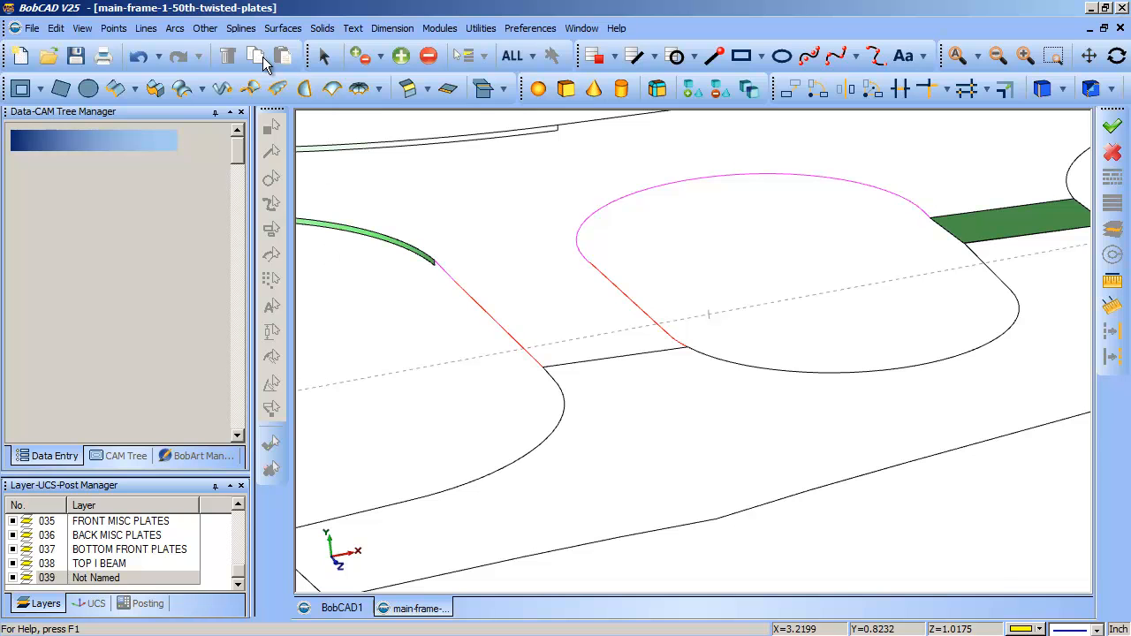
- Convert the rounded opening's red spline into arcs with Fit Arcs, using a tolerance of 0.0010
{"action": "left_click", "coordinate": [174, 28]}
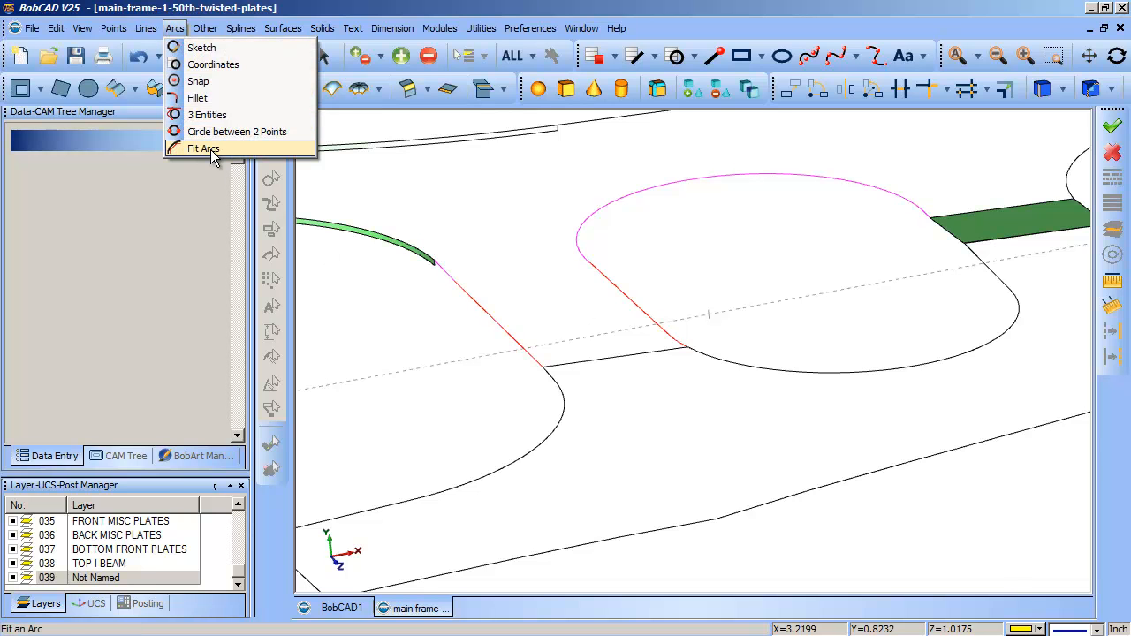
{"action": "left_click", "coordinate": [208, 149]}
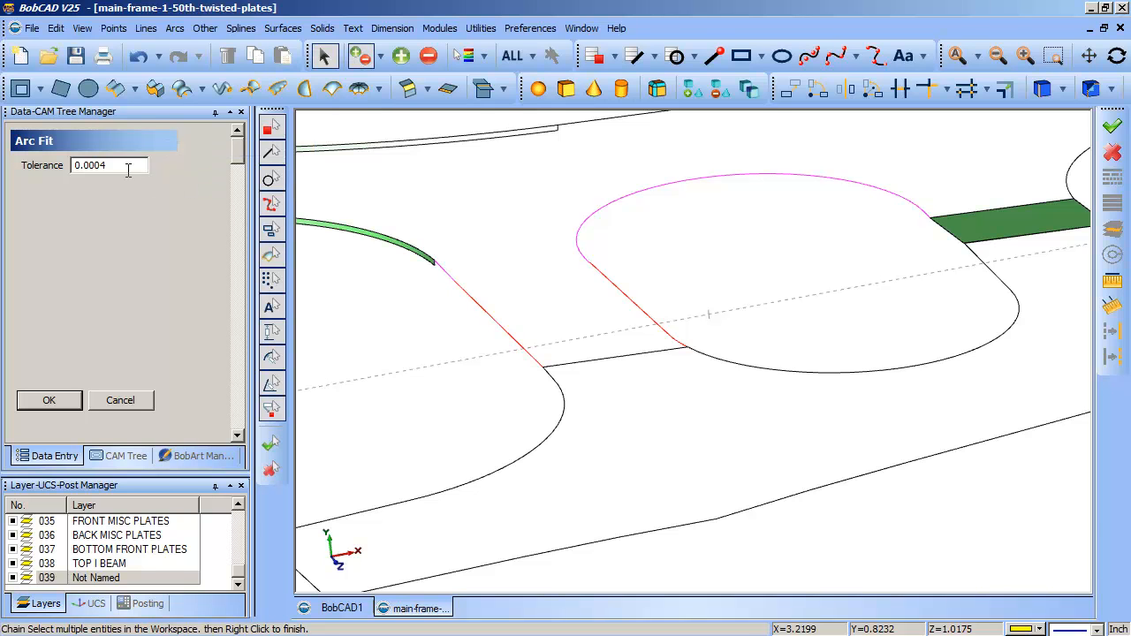
{"action": "key", "text": "BackSpace"}
{"action": "type", "text": "01"}
{"action": "key", "text": "Return"}
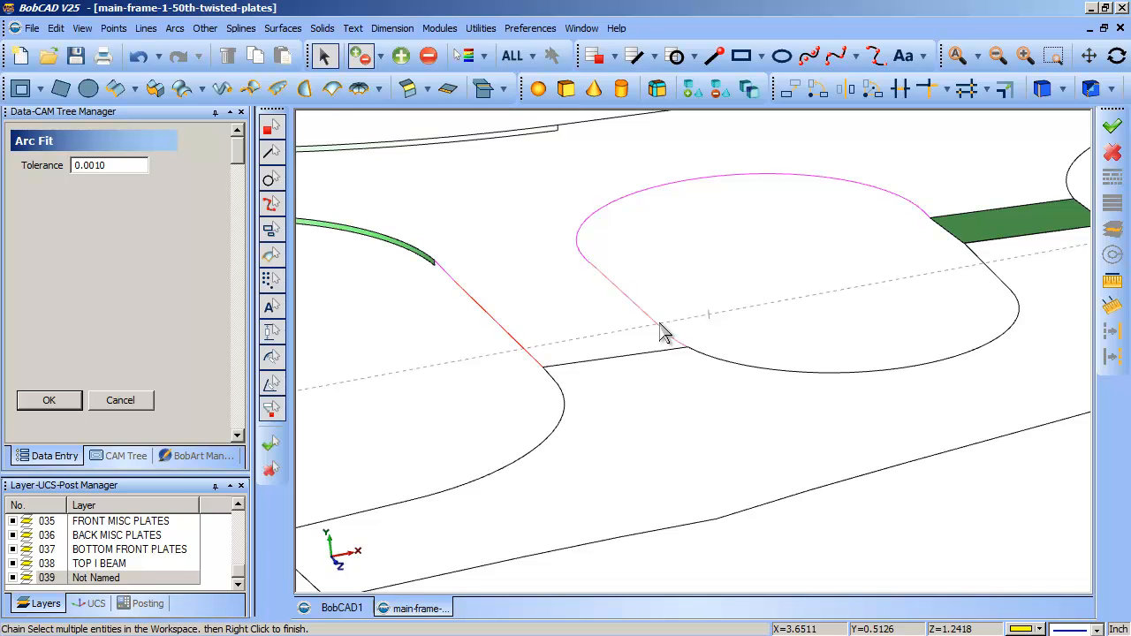
{"action": "left_click", "coordinate": [146, 402]}
- Delete the fitted yellow segments between the magenta curve and the short yellow arc at the lower cross line
{"action": "scroll", "coordinate": [684, 339], "scroll_direction": "up", "scroll_amount": 2}
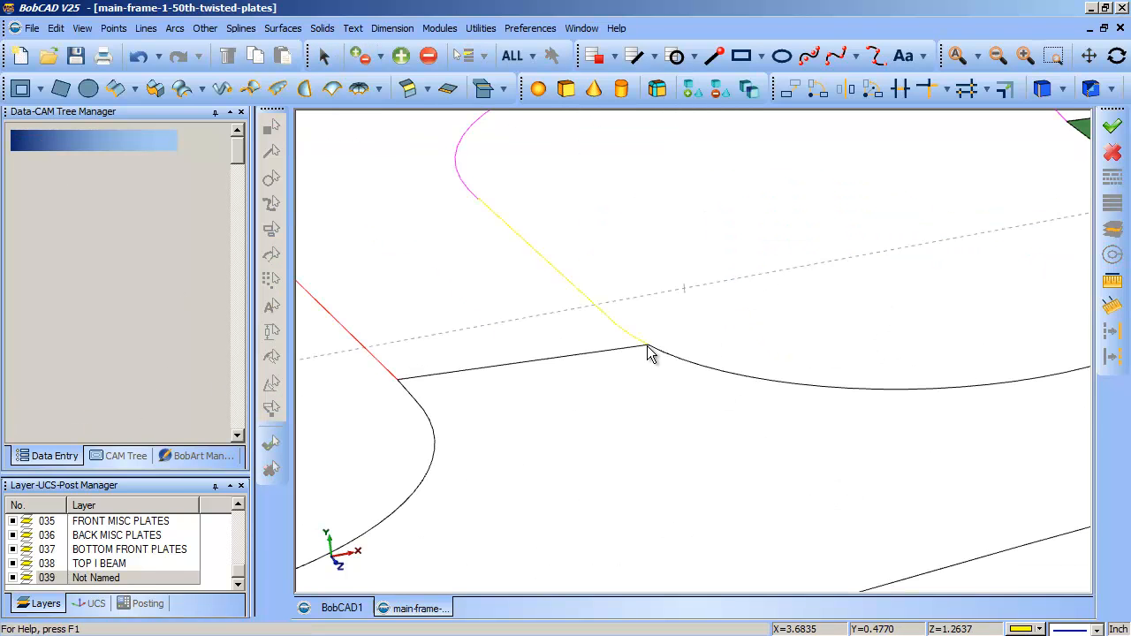
{"action": "left_click", "coordinate": [323, 56]}
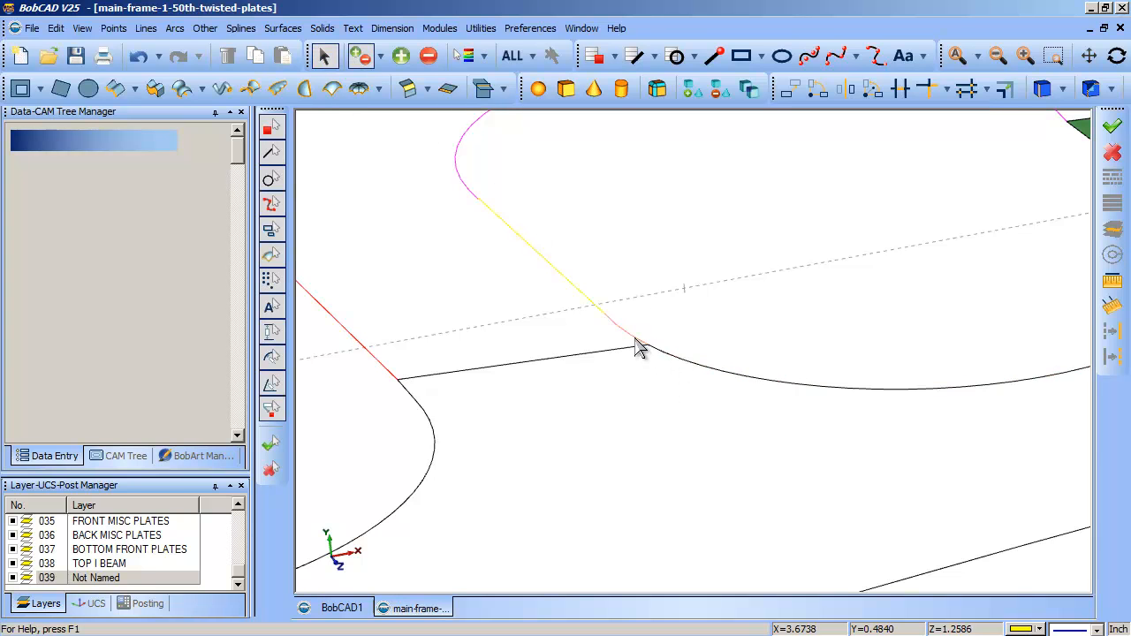
{"action": "left_click", "coordinate": [616, 332]}
{"action": "left_click", "coordinate": [584, 299]}
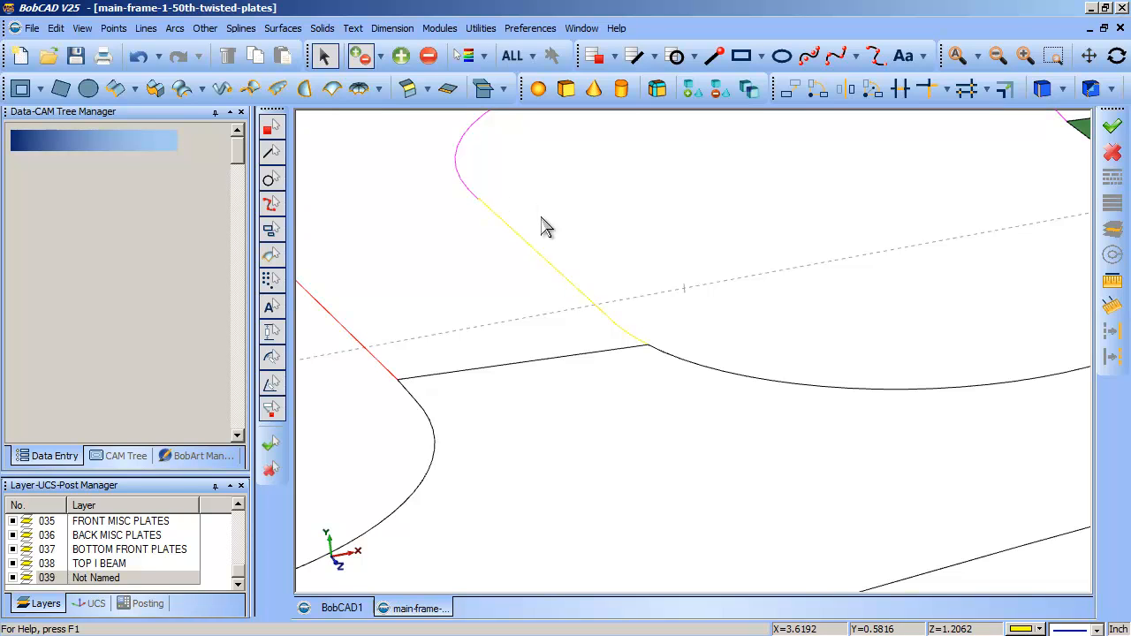
{"action": "left_click", "coordinate": [545, 269]}
{"action": "key", "text": "Delete"}
{"action": "scroll", "coordinate": [596, 336], "scroll_direction": "down", "scroll_amount": 3}
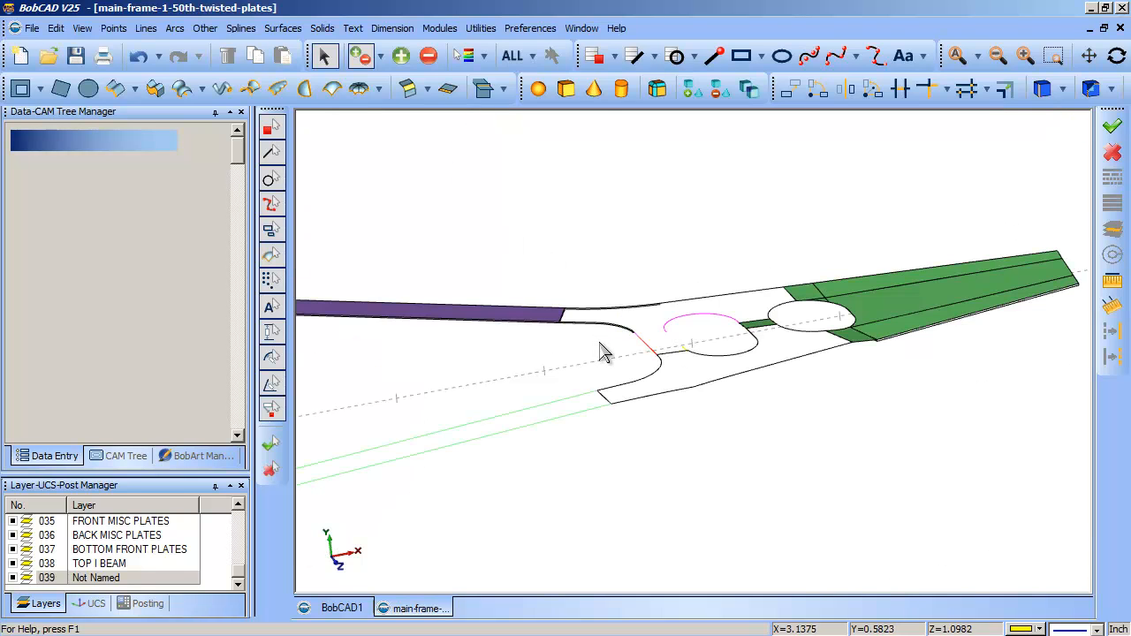
- Bridge the gap between the magenta curve's open end and the short yellow arc with a blended spline
{"action": "scroll", "coordinate": [738, 333], "scroll_direction": "up", "scroll_amount": 1}
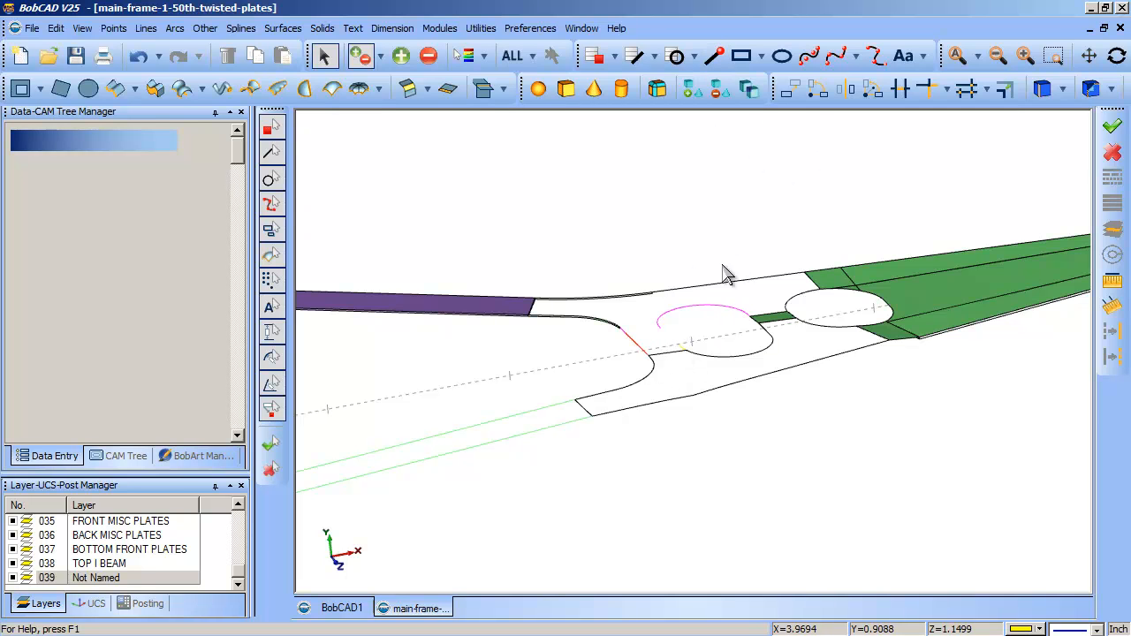
{"action": "left_click", "coordinate": [667, 340]}
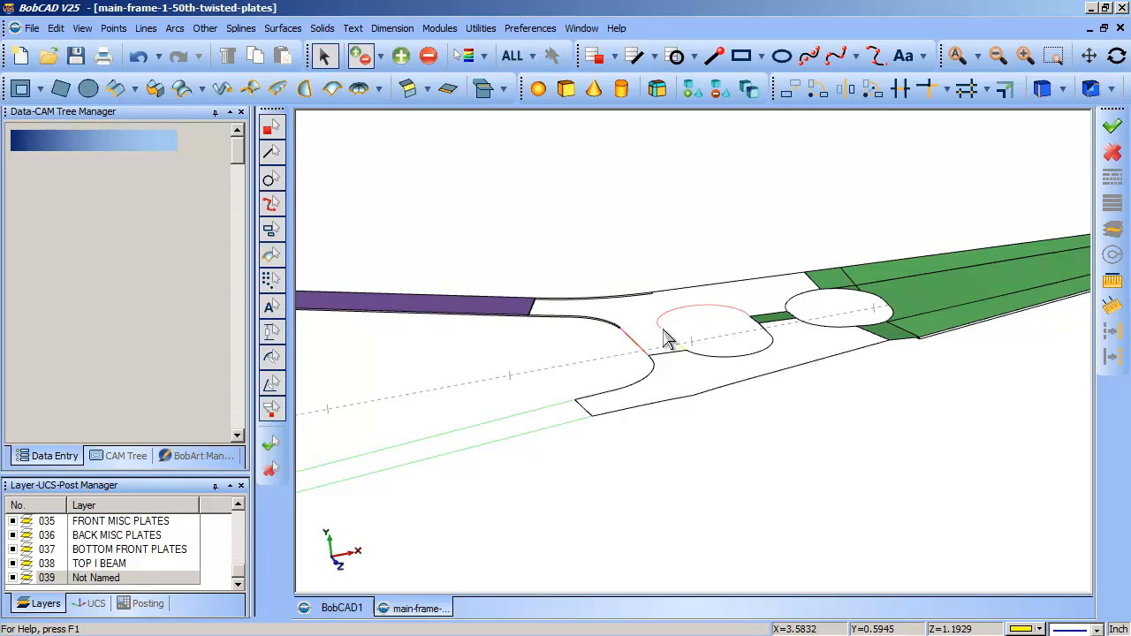
{"action": "left_click", "coordinate": [875, 55]}
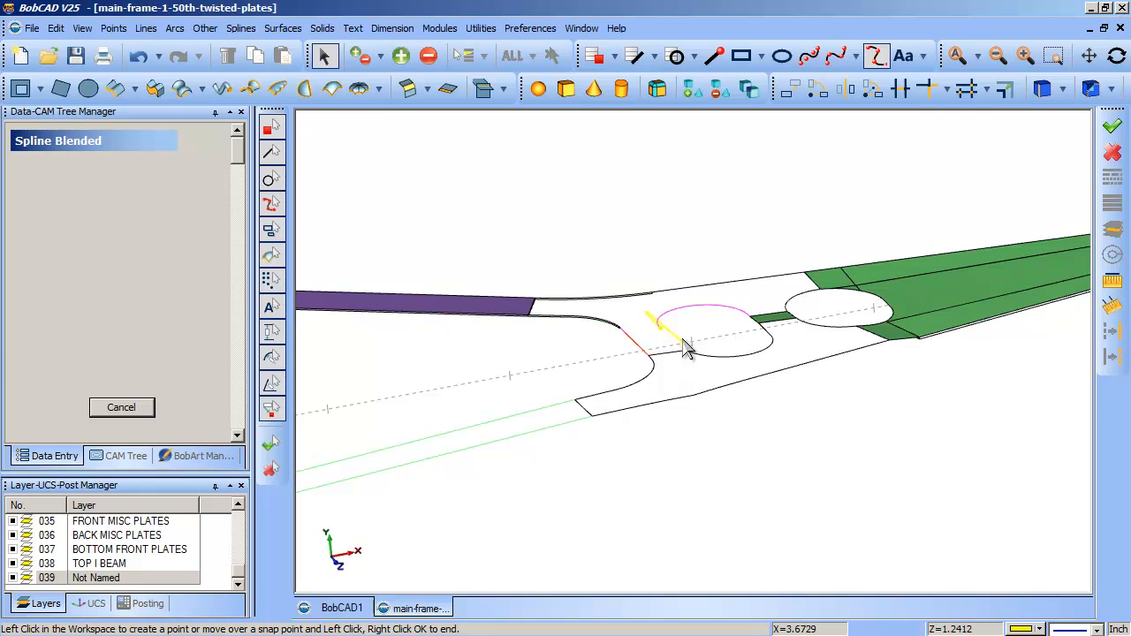
{"action": "scroll", "coordinate": [678, 336], "scroll_direction": "up", "scroll_amount": 5}
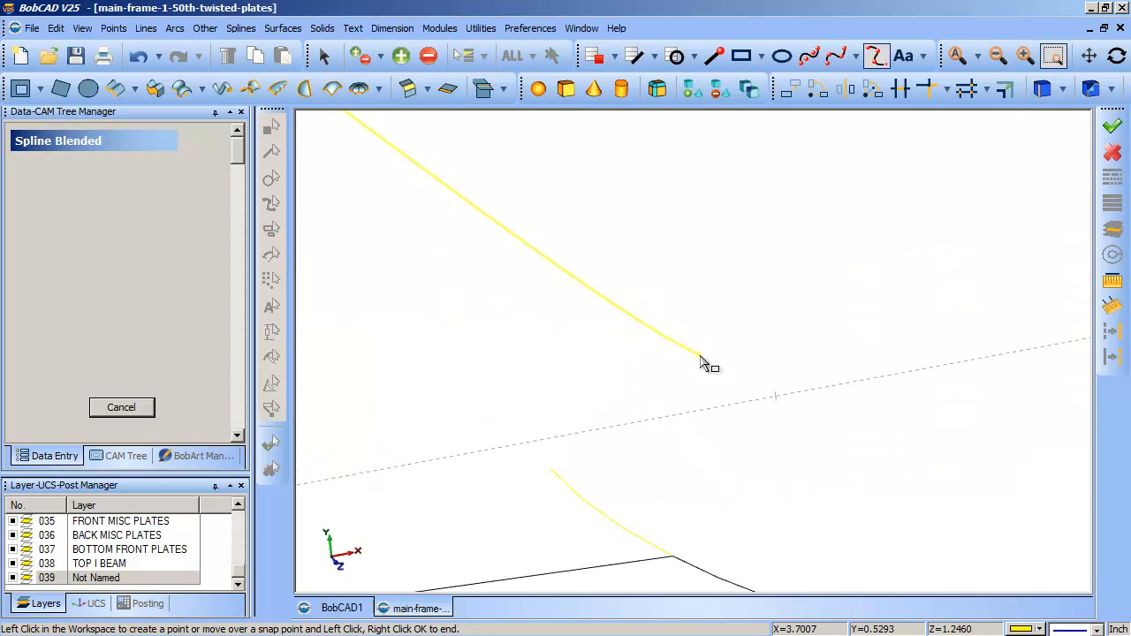
{"action": "left_click", "coordinate": [555, 475]}
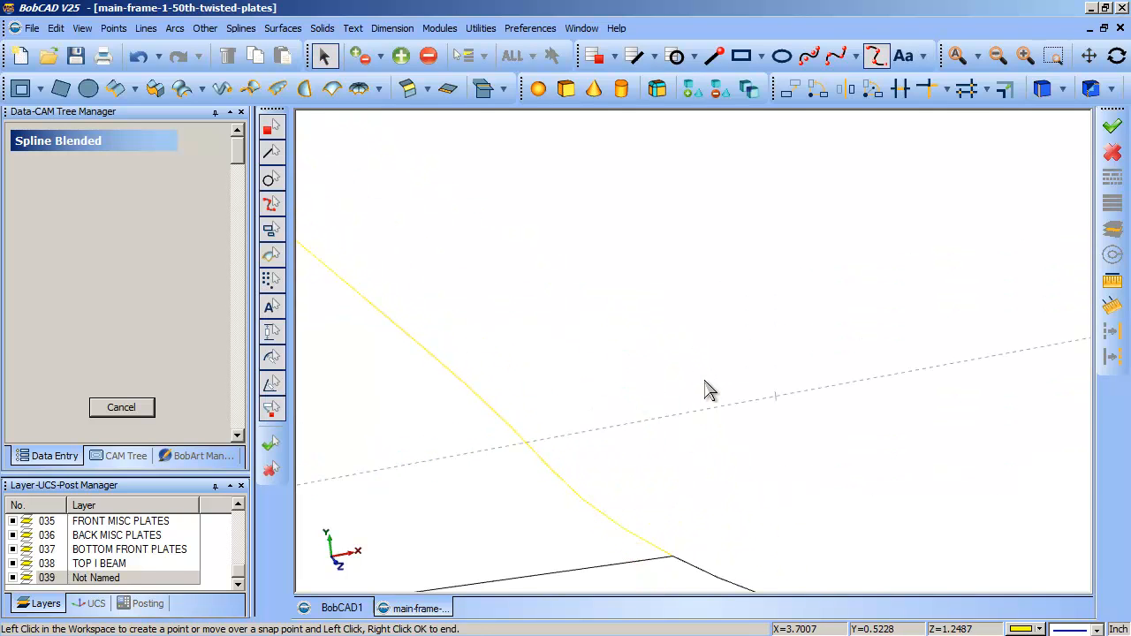
{"action": "scroll", "coordinate": [716, 413], "scroll_direction": "down", "scroll_amount": 2}
{"action": "middle_click_drag", "start_coordinate": [717, 419], "coordinate": [662, 334]}
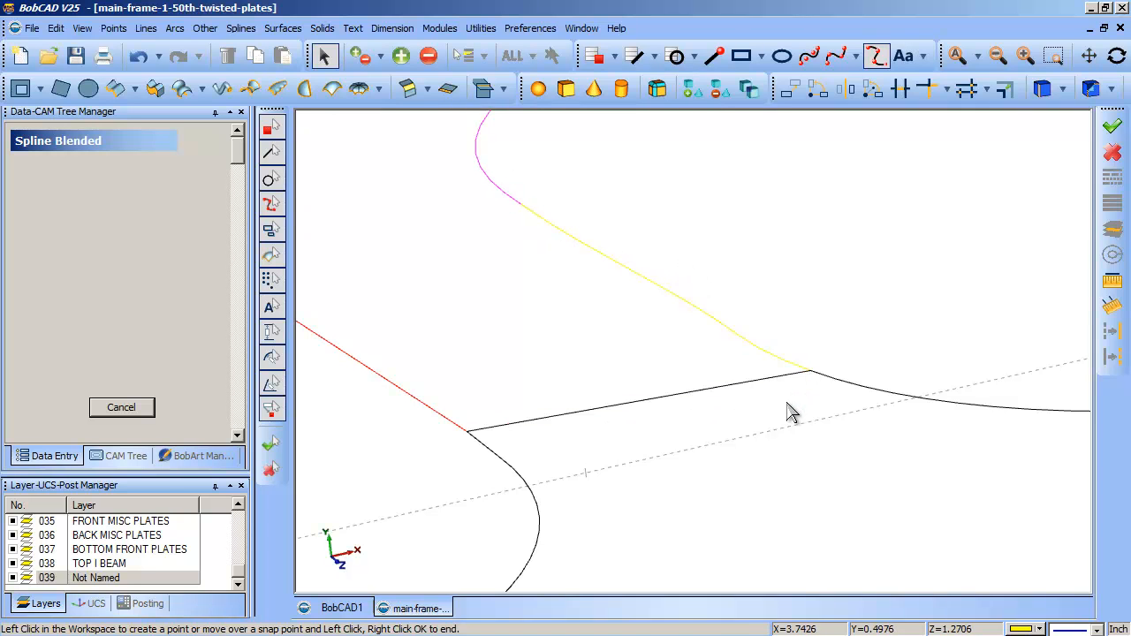
{"action": "left_click", "coordinate": [129, 404]}
{"action": "middle_click_drag", "start_coordinate": [539, 415], "coordinate": [685, 338]}
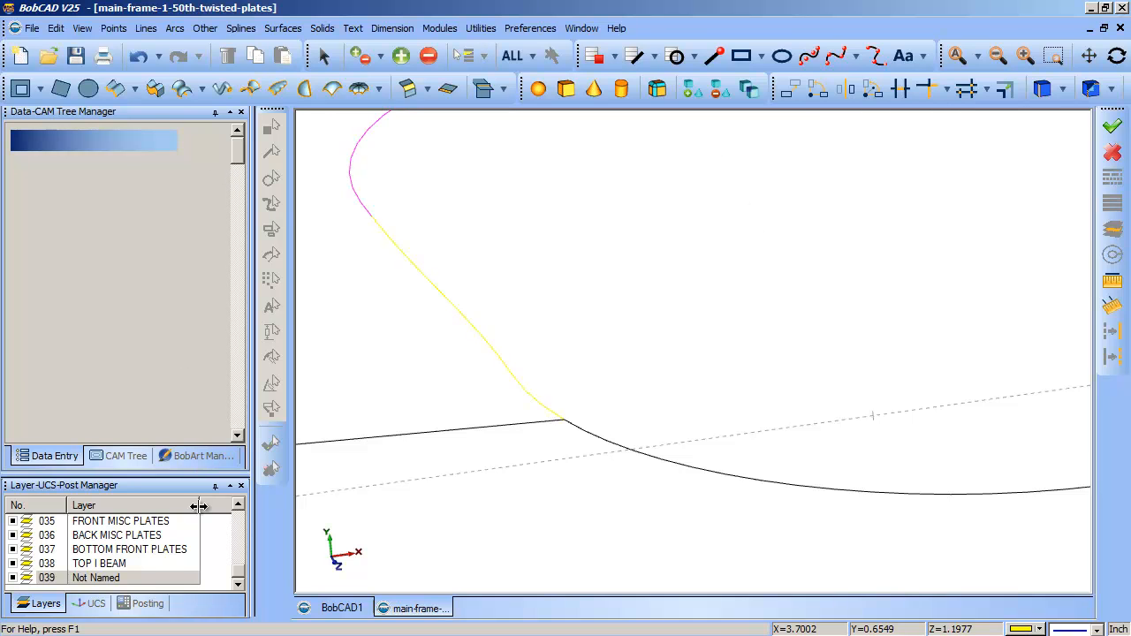
- Create a new UCS snapped to the joint of the lower cross line, yellow arc and black curve
{"action": "left_click", "coordinate": [92, 605]}
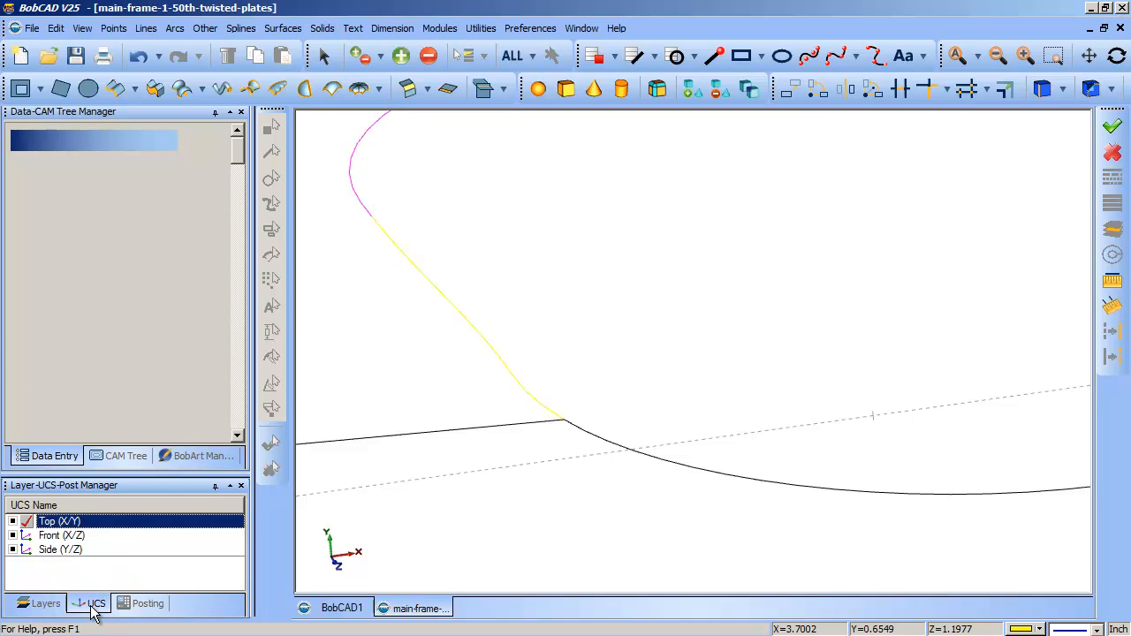
{"action": "right_click", "coordinate": [44, 570]}
{"action": "left_click", "coordinate": [81, 400]}
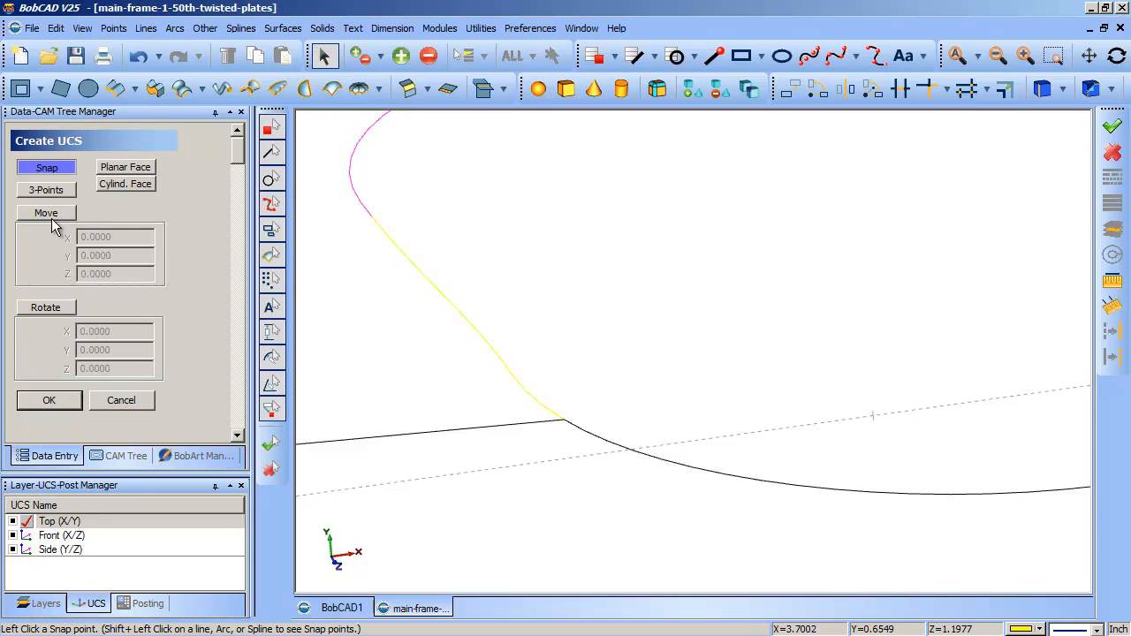
{"action": "left_click", "coordinate": [566, 430]}
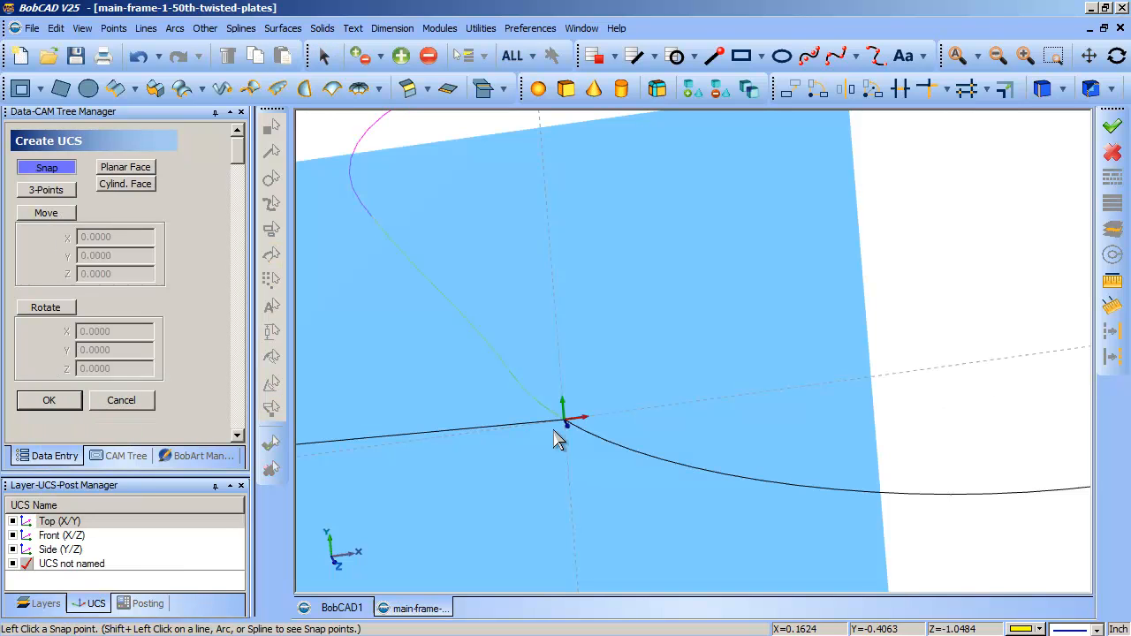
{"action": "left_click", "coordinate": [122, 400]}
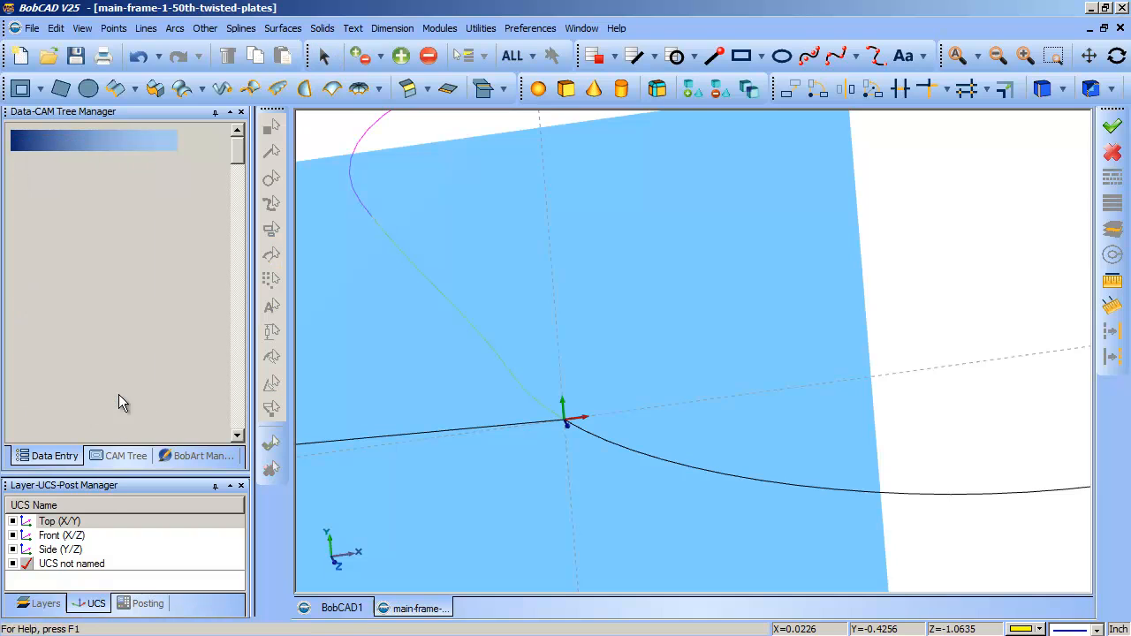
- Rotate the new UCS by -90 degrees about X
{"action": "right_click", "coordinate": [55, 567]}
{"action": "left_click", "coordinate": [79, 536]}
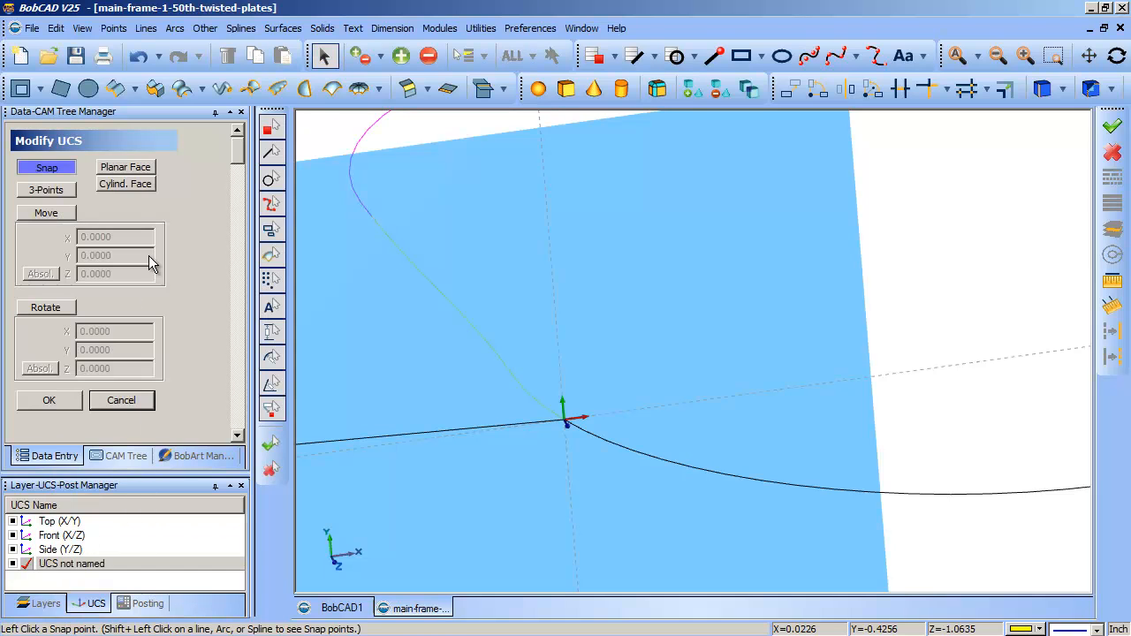
{"action": "left_click", "coordinate": [49, 307]}
{"action": "left_click_drag", "start_coordinate": [115, 332], "coordinate": [65, 336]}
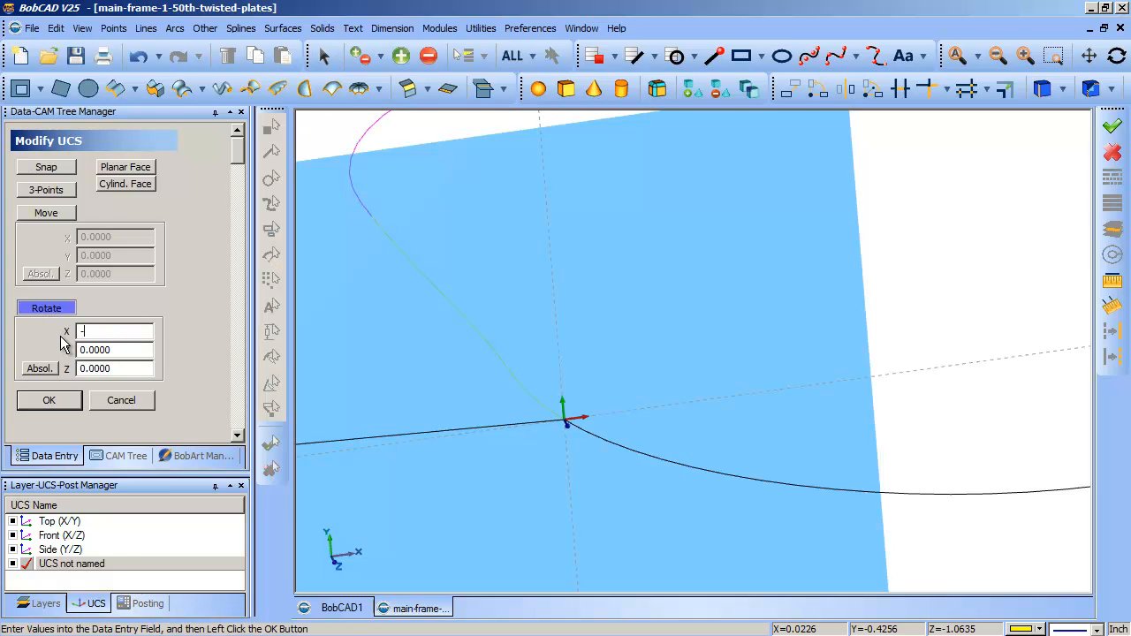
{"action": "left_click", "coordinate": [70, 407]}
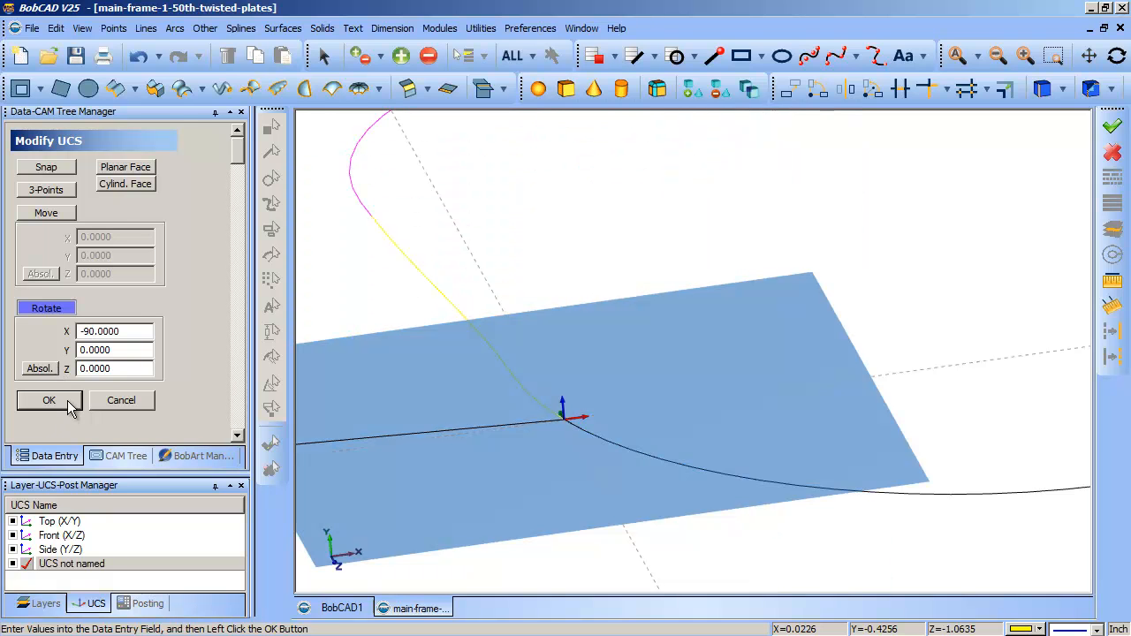
{"action": "left_click", "coordinate": [129, 405]}
{"action": "middle_click_drag", "start_coordinate": [711, 498], "coordinate": [733, 510]}
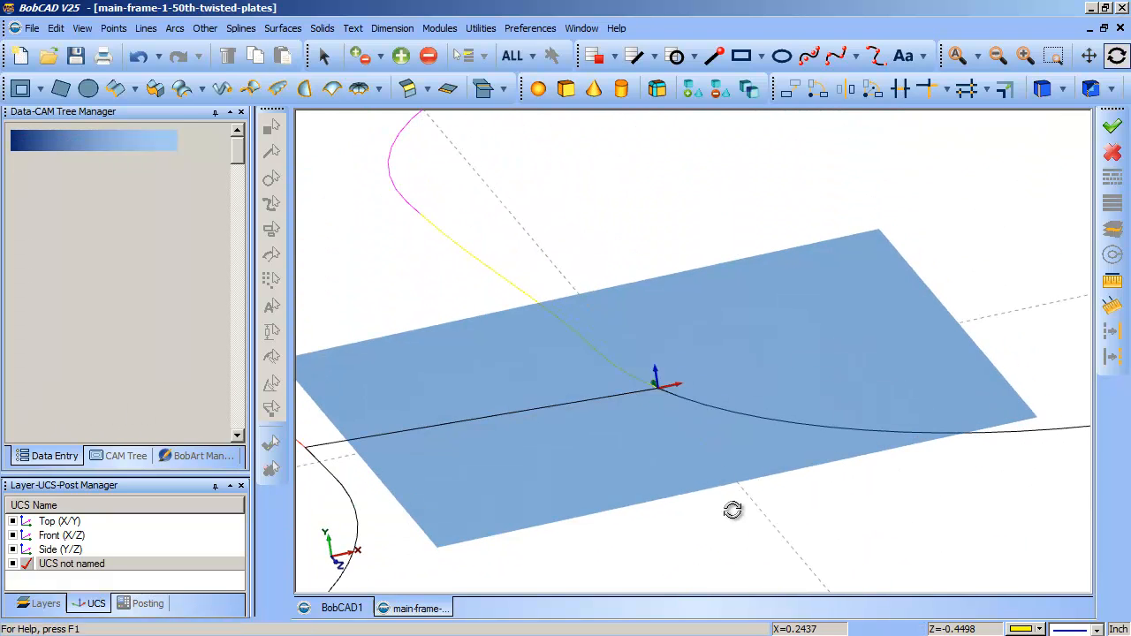
{"action": "left_click", "coordinate": [84, 29]}
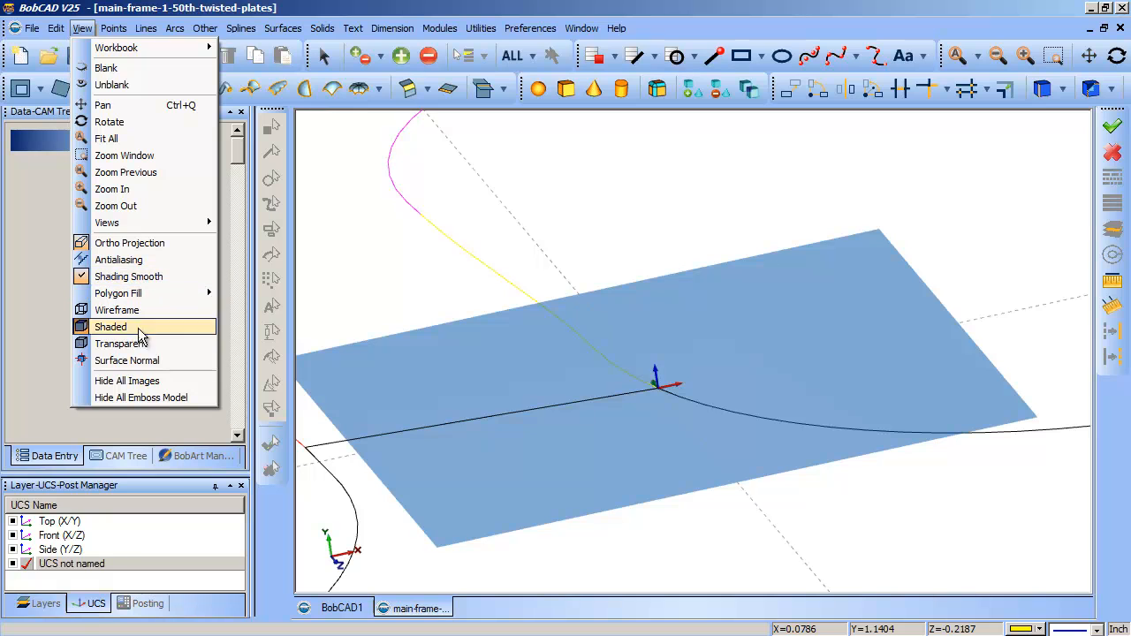
{"action": "left_click", "coordinate": [144, 363]}
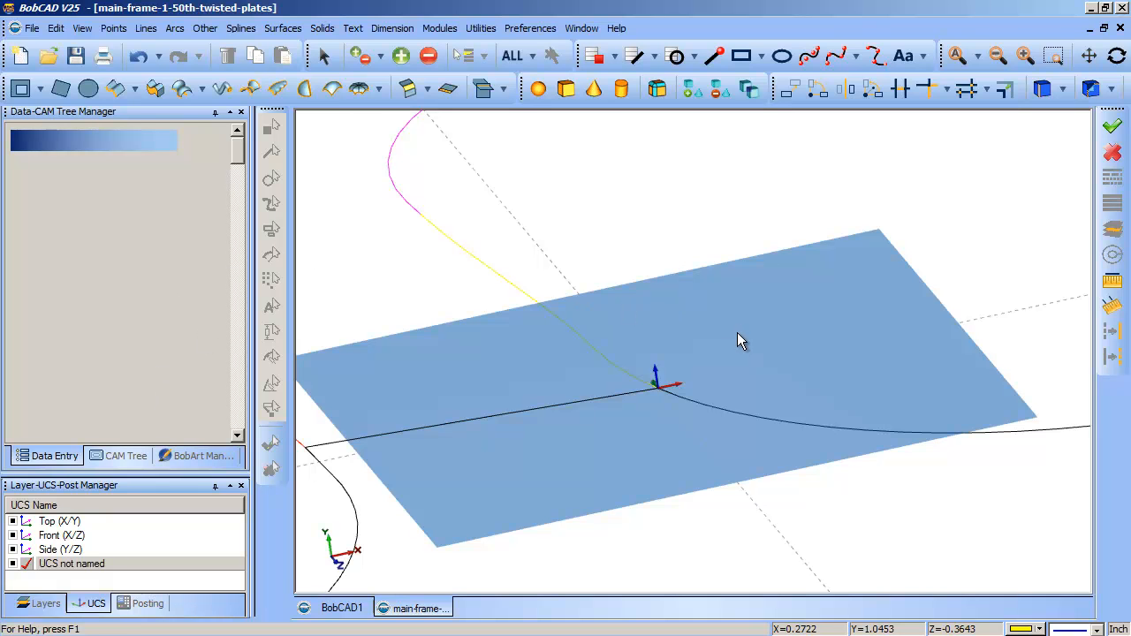
{"action": "middle_click_drag", "start_coordinate": [569, 316], "coordinate": [740, 419], "text": "shift"}
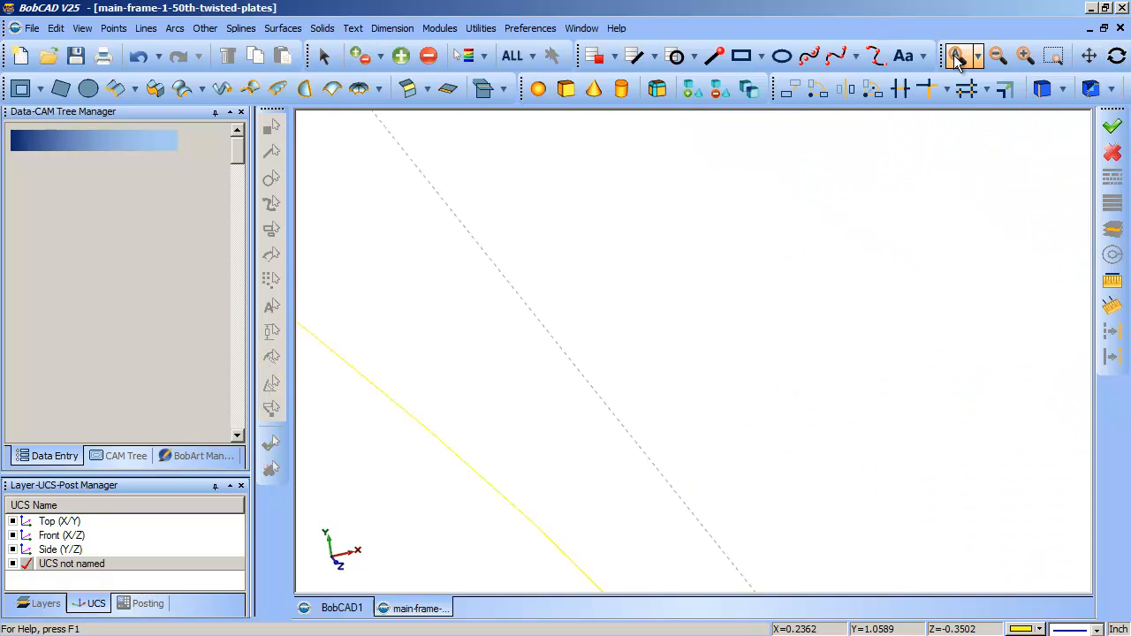
{"action": "left_click", "coordinate": [957, 56]}
{"action": "middle_click_drag", "start_coordinate": [909, 175], "coordinate": [709, 380]}
{"action": "left_click", "coordinate": [81, 29]}
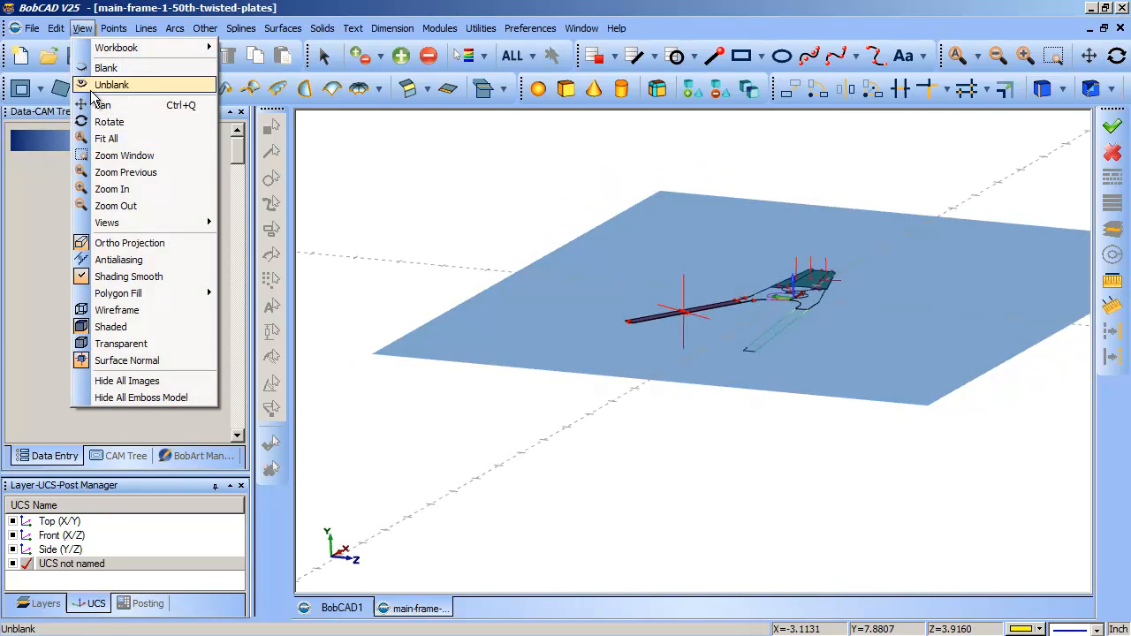
{"action": "left_click", "coordinate": [142, 361]}
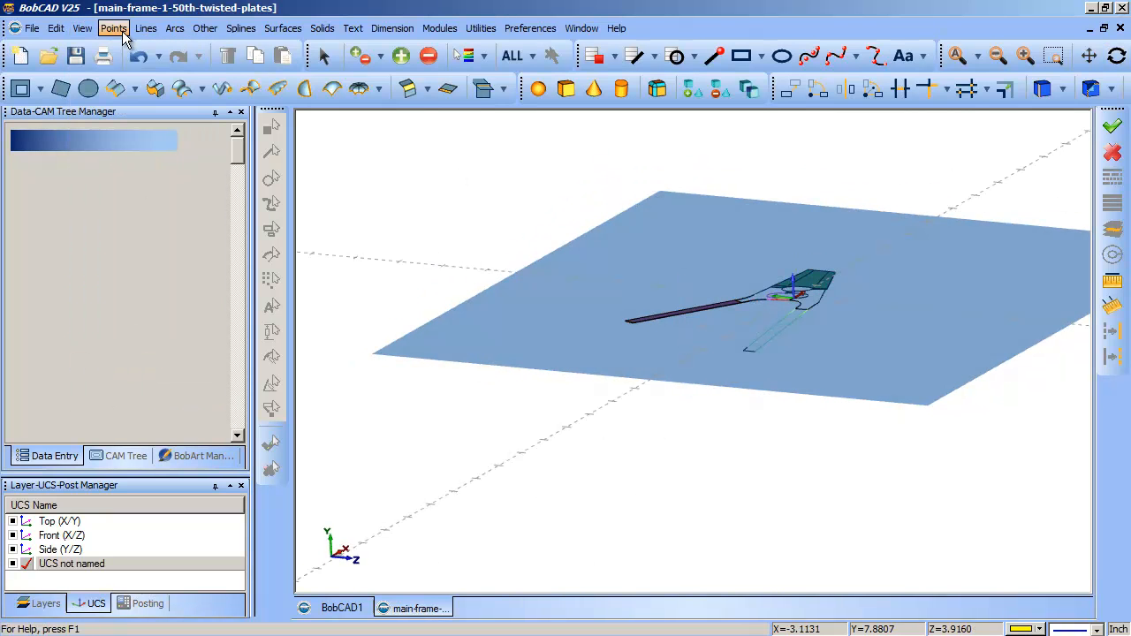
- Orient the view normal to the active UCS and inspect the blended yellow spline along the rounded opening's edge
{"action": "left_click", "coordinate": [81, 28]}
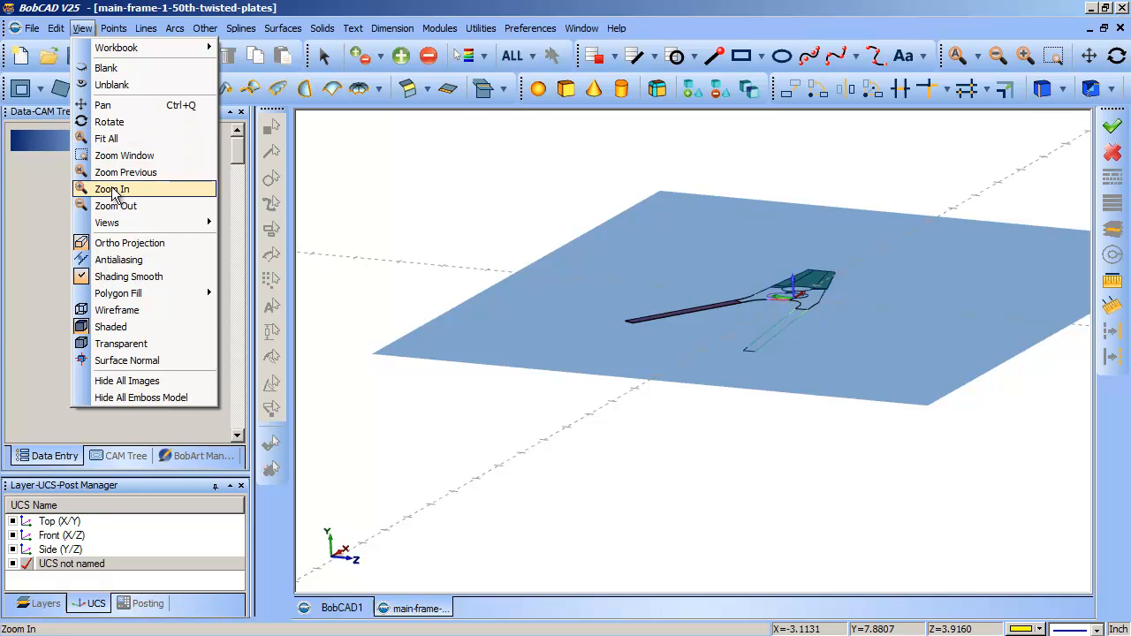
{"action": "mouse_move", "coordinate": [120, 223]}
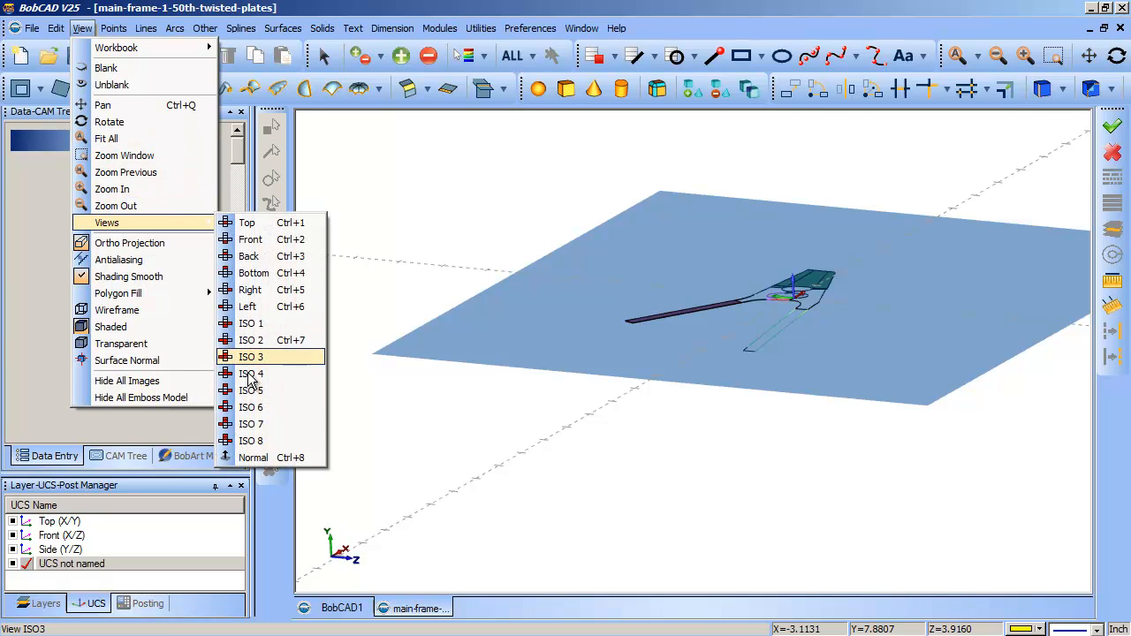
{"action": "left_click", "coordinate": [249, 458]}
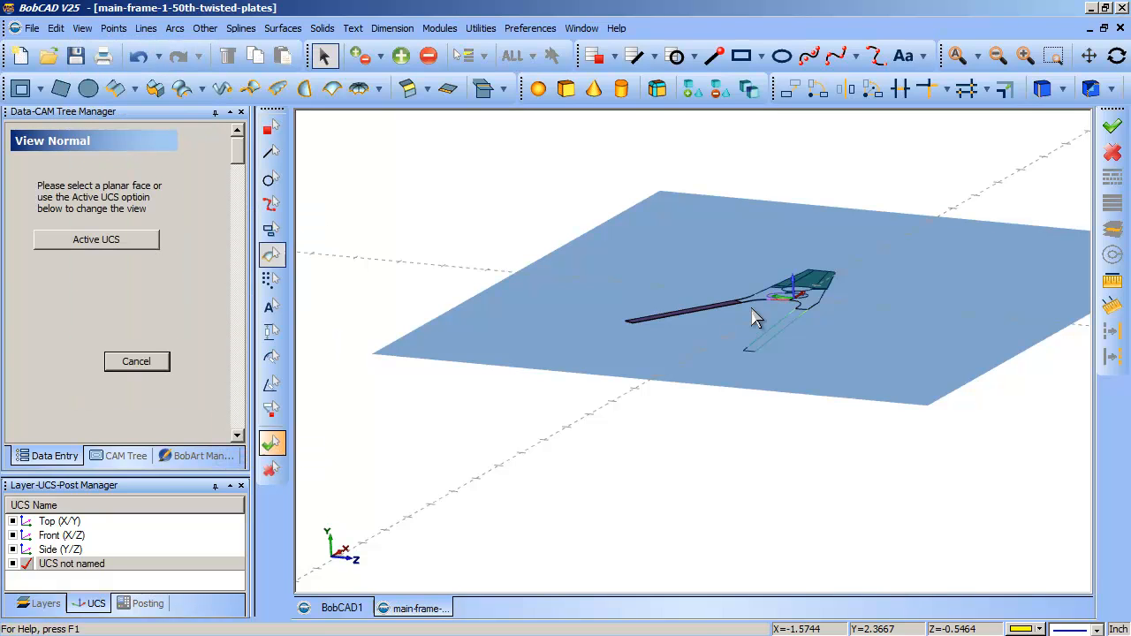
{"action": "left_click", "coordinate": [130, 242]}
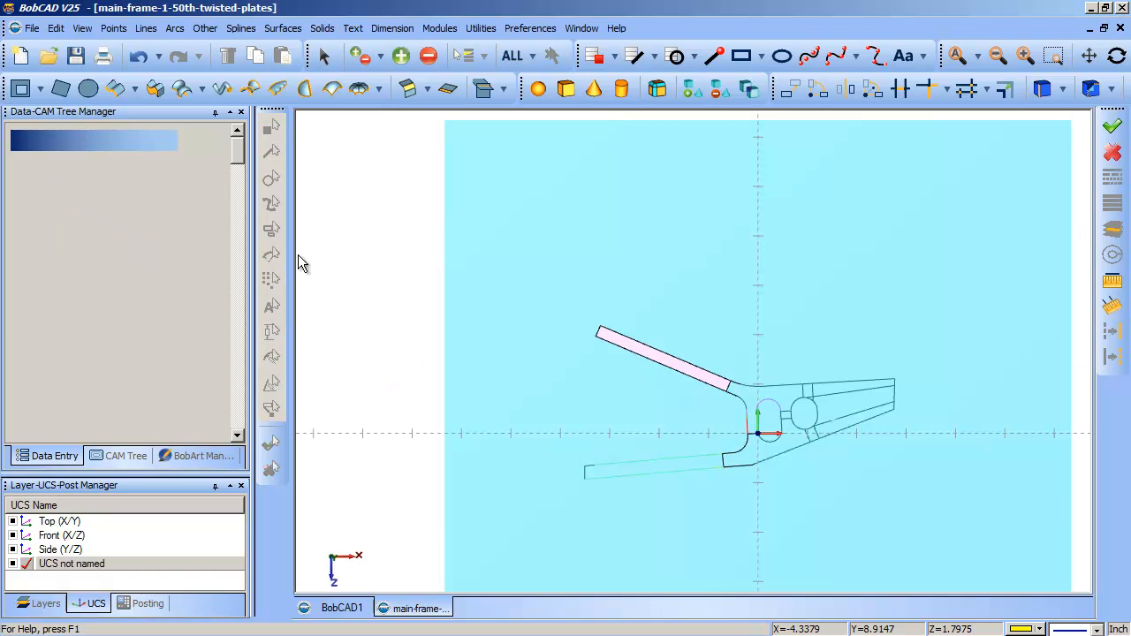
{"action": "left_click_drag", "start_coordinate": [721, 293], "coordinate": [845, 466]}
{"action": "left_click_drag", "start_coordinate": [574, 358], "coordinate": [696, 522]}
{"action": "left_click_drag", "start_coordinate": [672, 303], "coordinate": [894, 570]}
{"action": "left_click_drag", "start_coordinate": [546, 112], "coordinate": [812, 628]}
{"action": "key", "text": "Escape"}
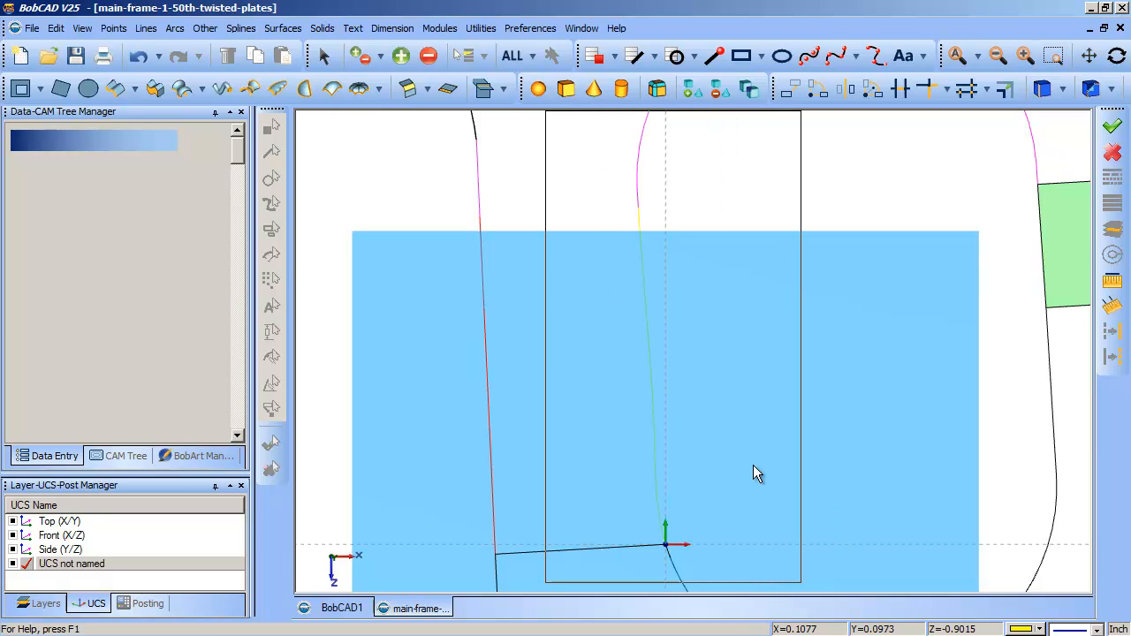
{"action": "left_click", "coordinate": [324, 56]}
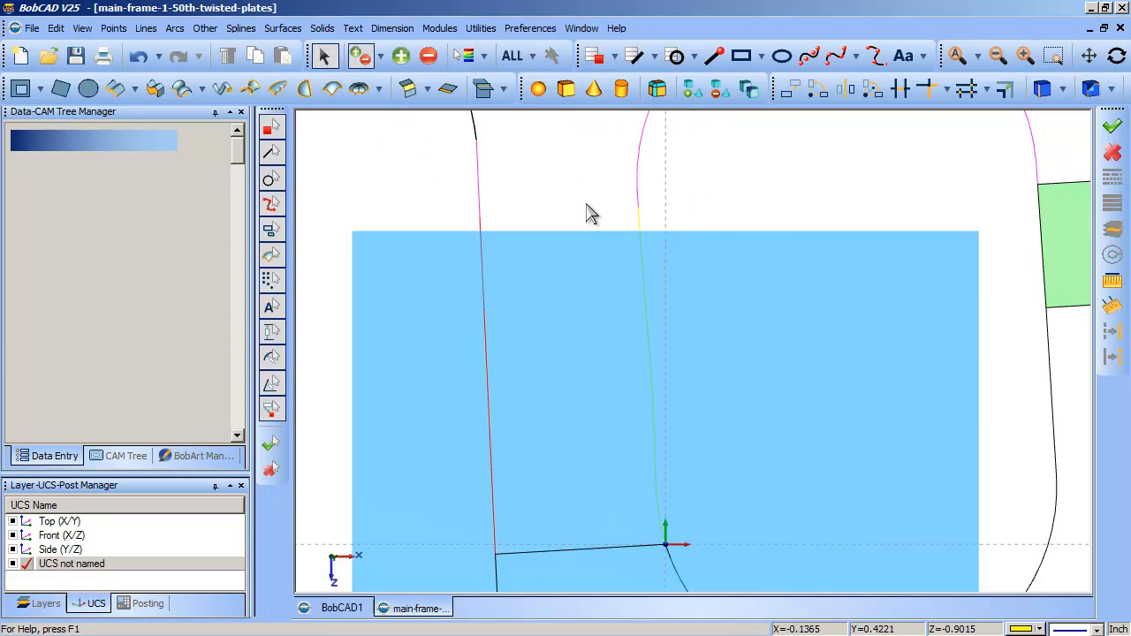
{"action": "left_click_drag", "start_coordinate": [606, 161], "coordinate": [765, 544]}
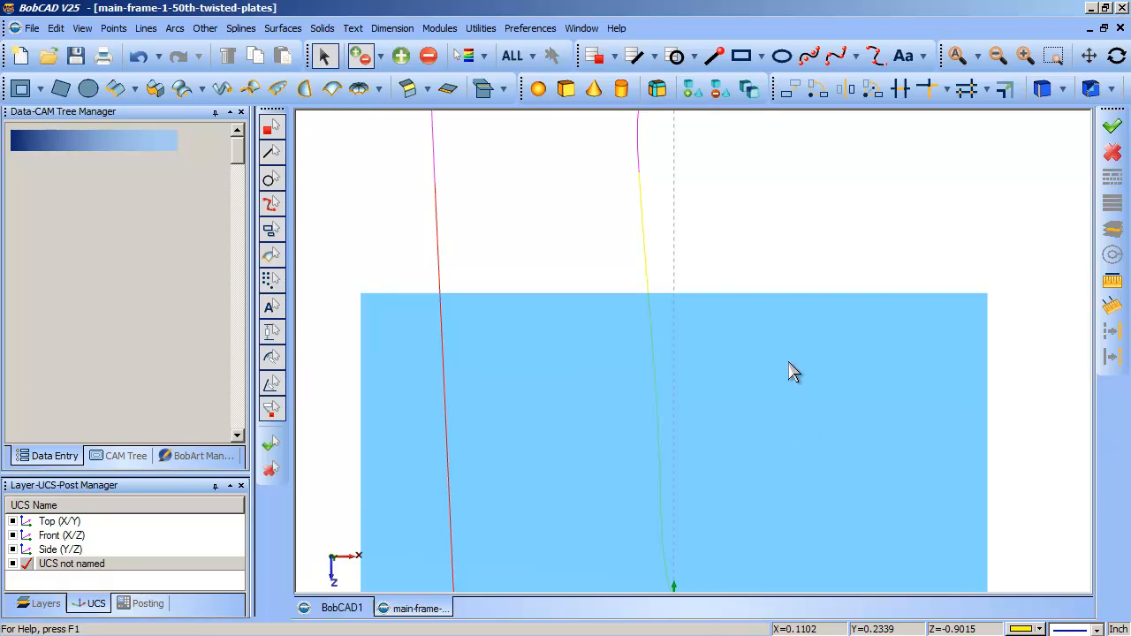
- Modify the unnamed UCS by rotating it 90 degrees about X
{"action": "right_click", "coordinate": [46, 570]}
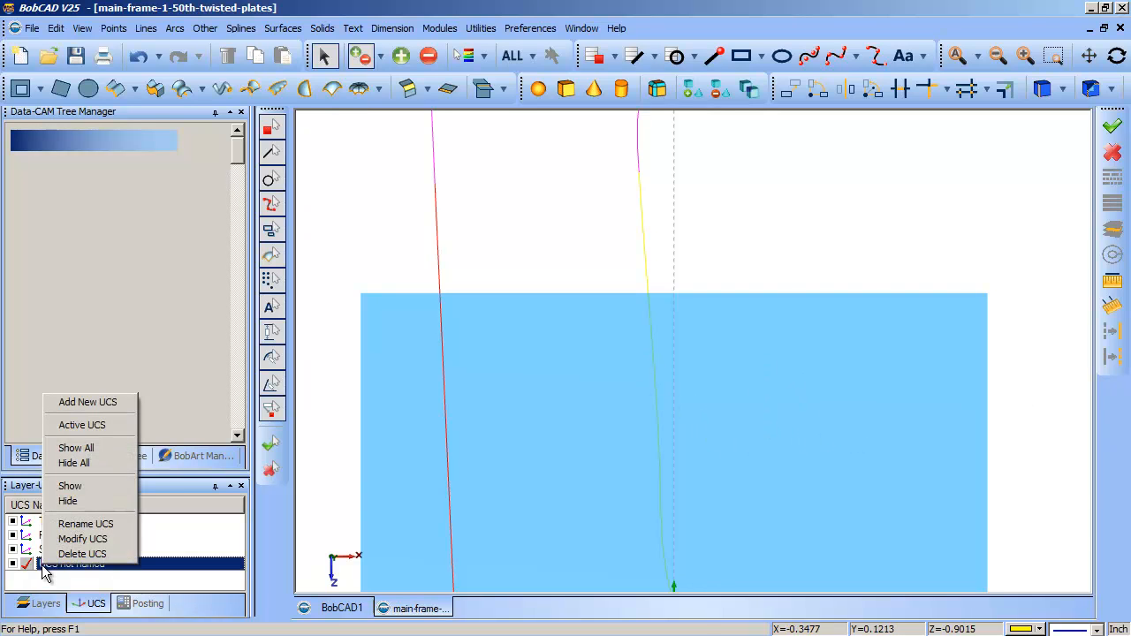
{"action": "left_click", "coordinate": [67, 539]}
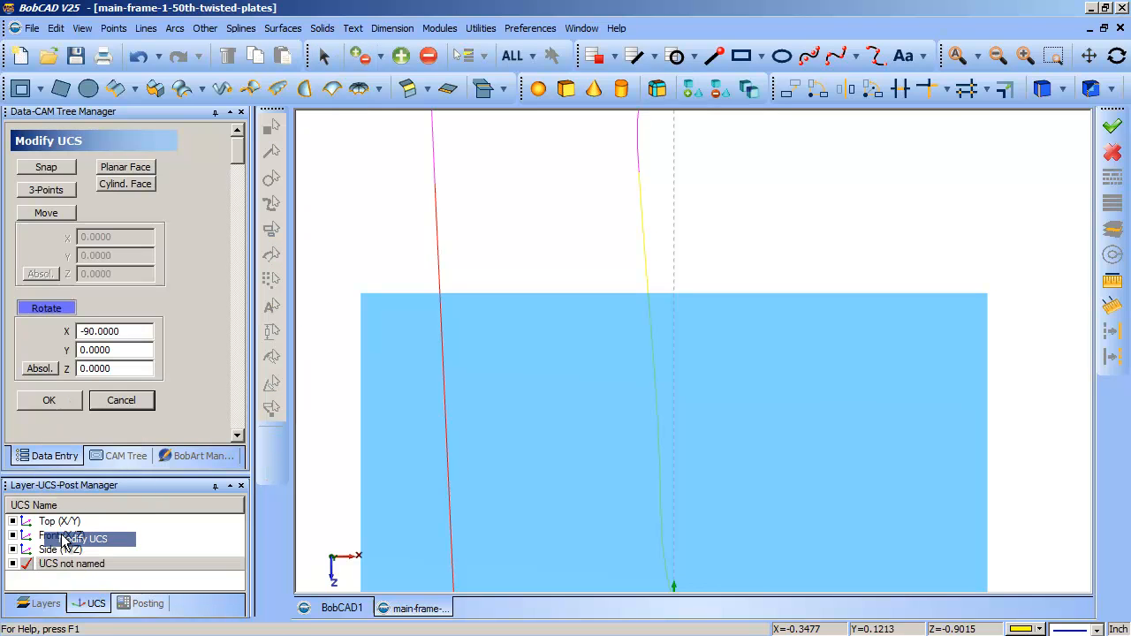
{"action": "left_click_drag", "start_coordinate": [114, 334], "coordinate": [24, 345]}
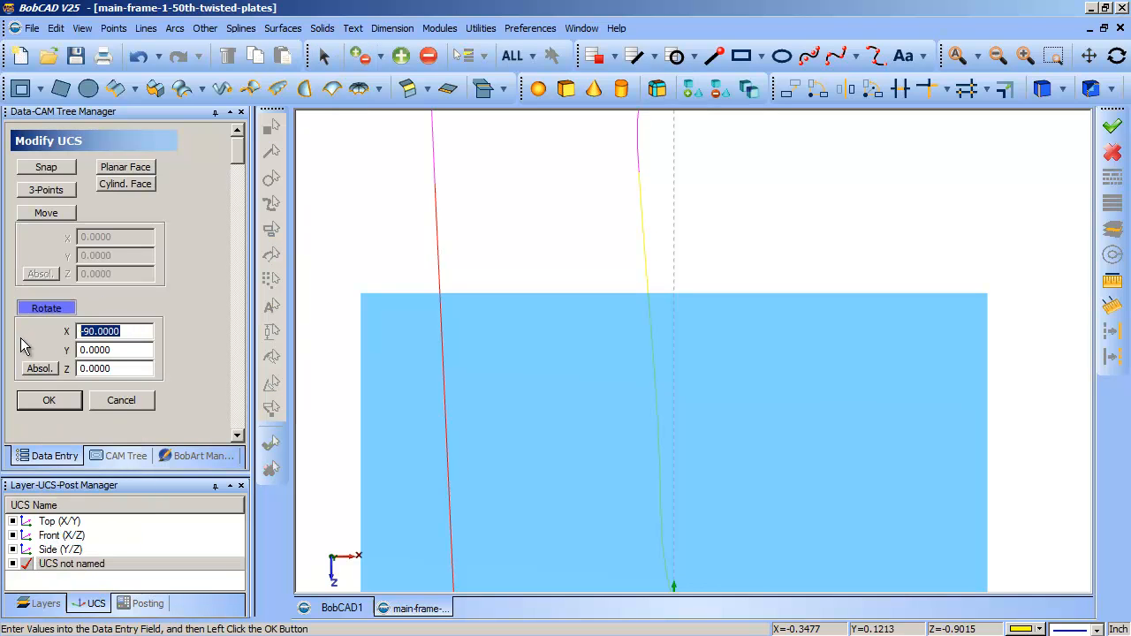
{"action": "type", "text": "9"}
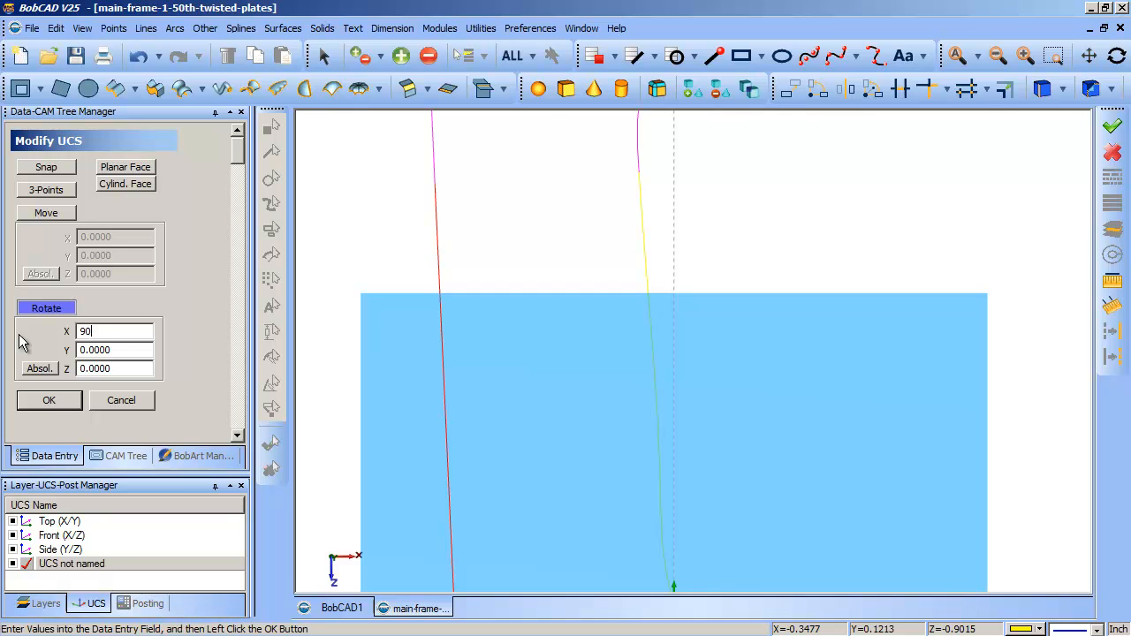
{"action": "type", "text": "0"}
{"action": "left_click", "coordinate": [48, 401]}
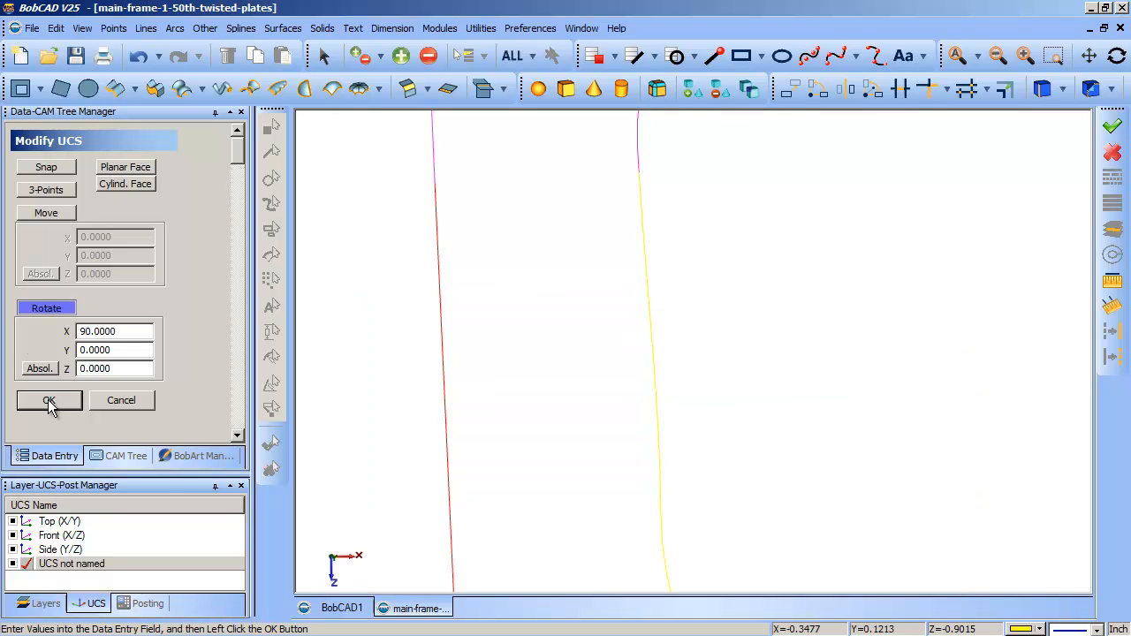
{"action": "left_click", "coordinate": [130, 398]}
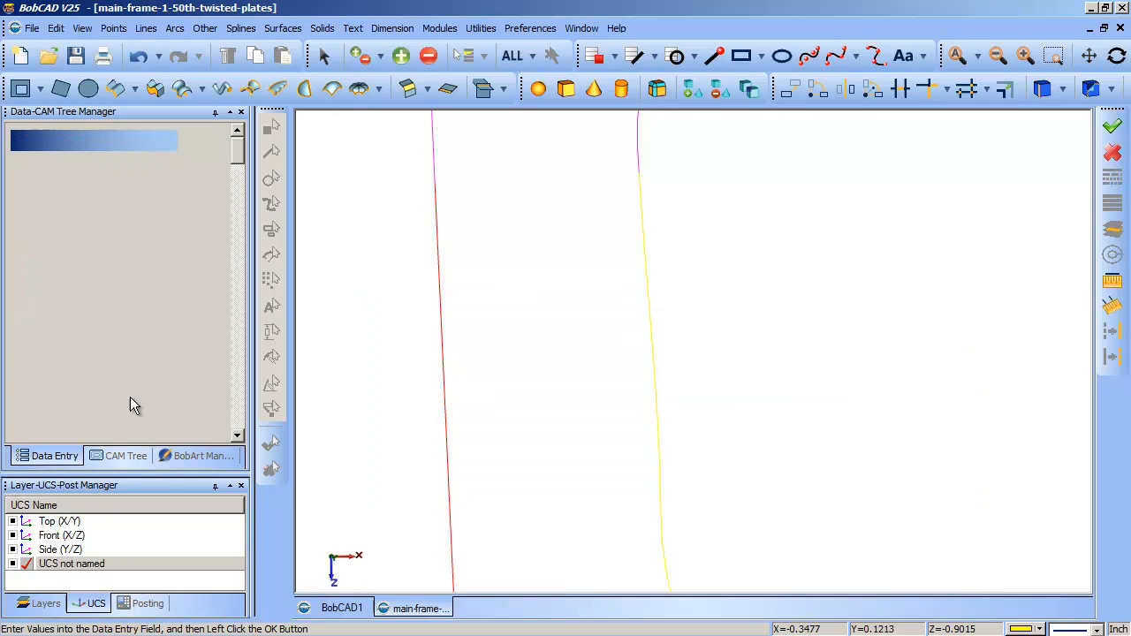
- Fit the whole model in the window and orient the view normal to the active UCS
{"action": "left_click", "coordinate": [82, 28]}
{"action": "left_click", "coordinate": [957, 55]}
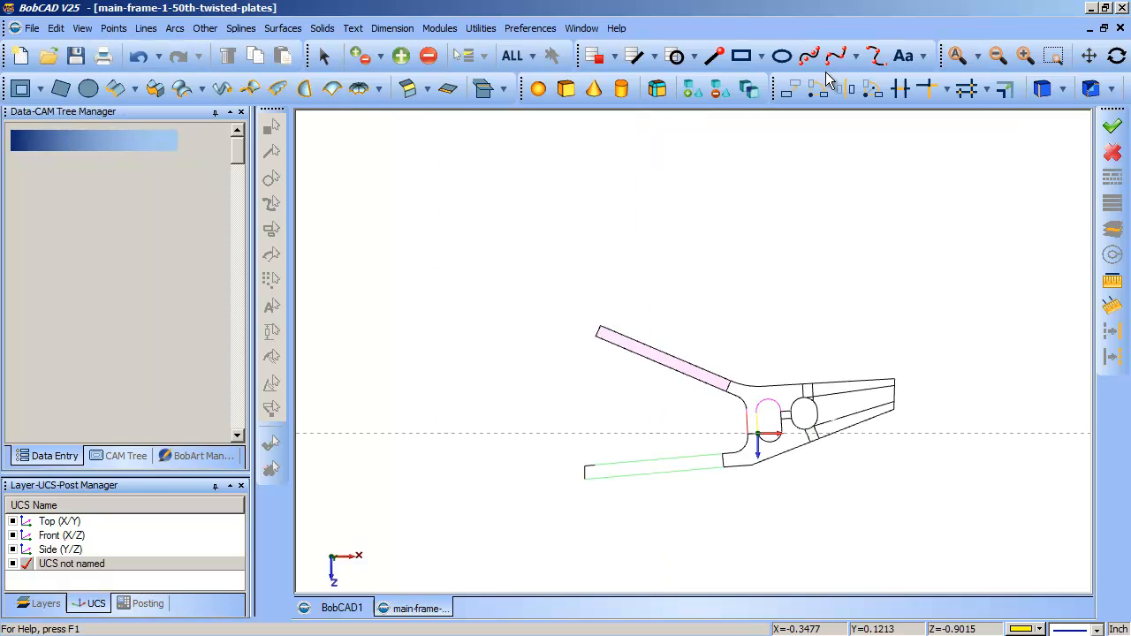
{"action": "left_click", "coordinate": [82, 28]}
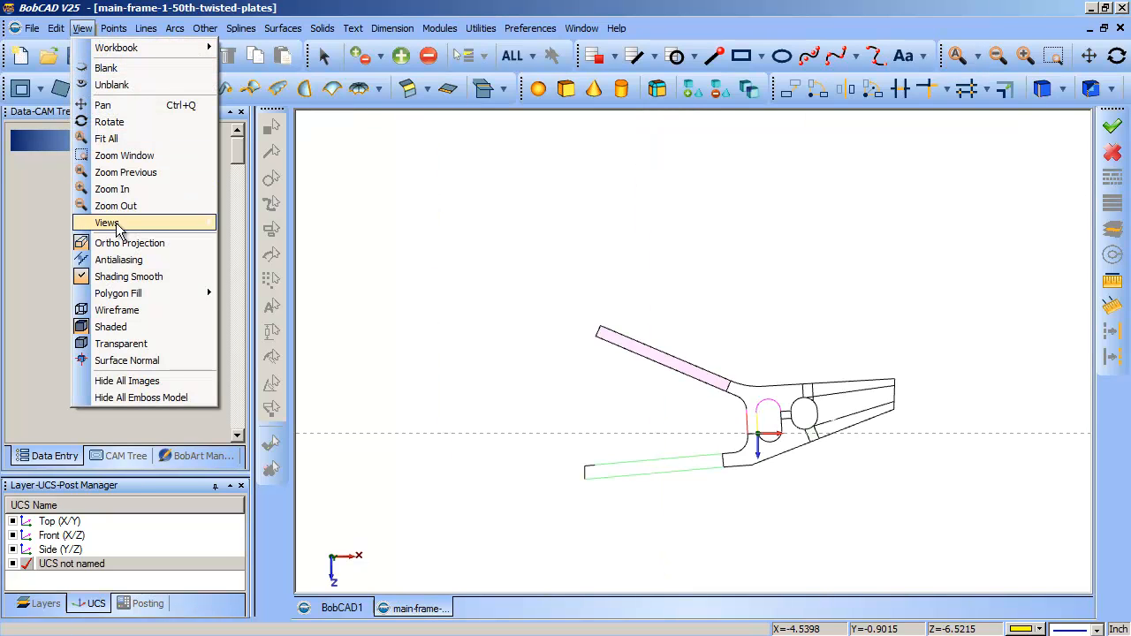
{"action": "mouse_move", "coordinate": [118, 227]}
{"action": "left_click", "coordinate": [276, 457]}
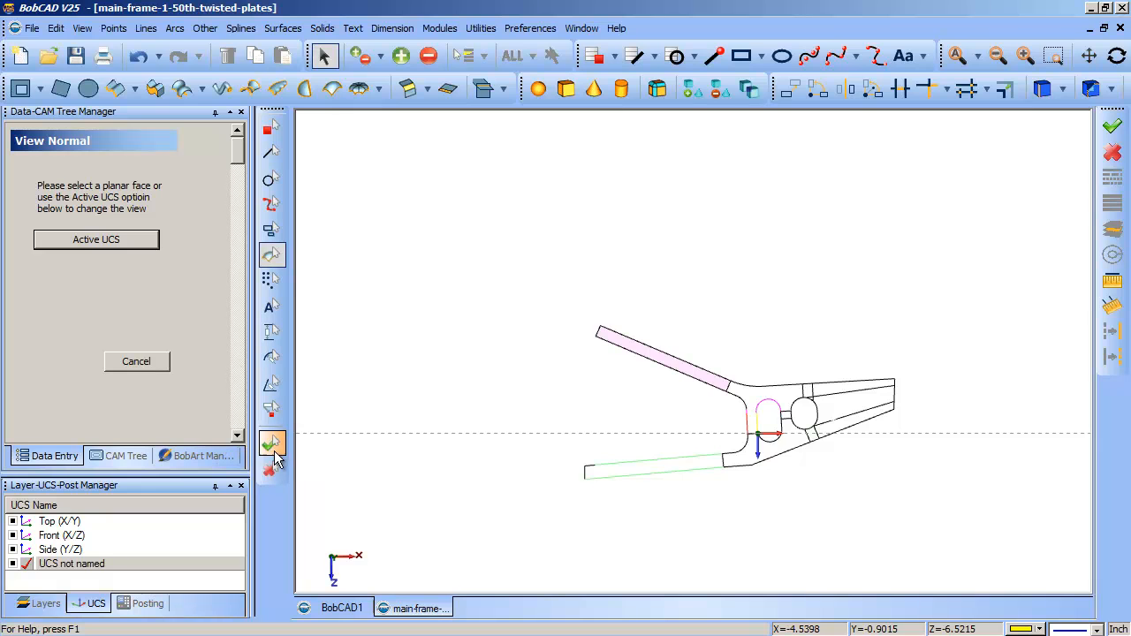
{"action": "left_click", "coordinate": [147, 241]}
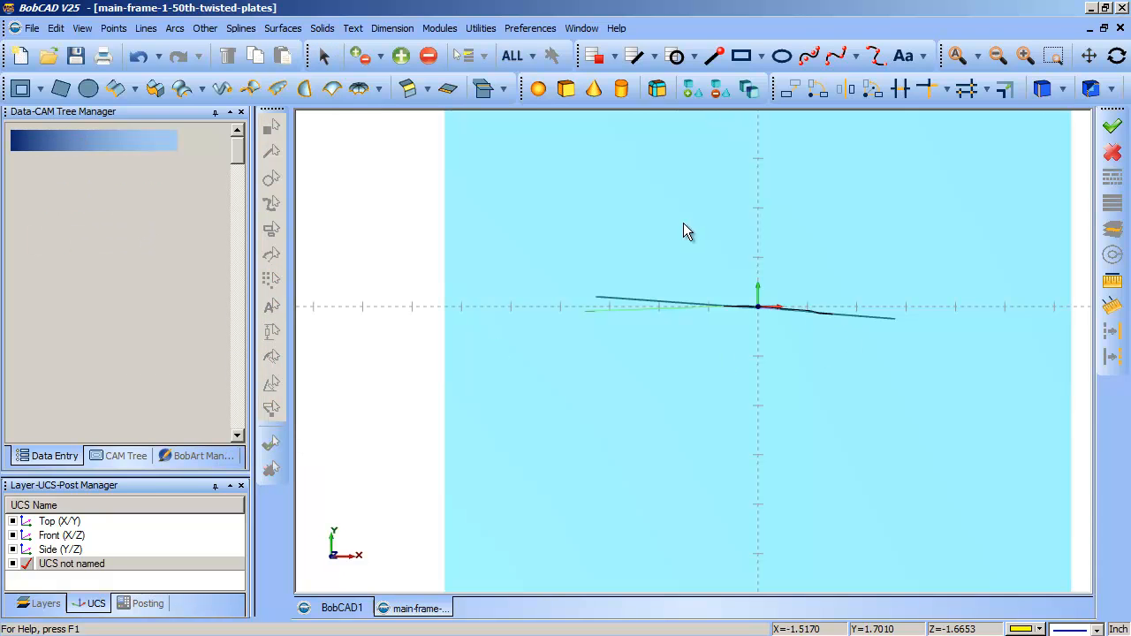
- Examine the blended yellow spline's shape between the UCS origin and the magenta curve from the new viewing direction
{"action": "key", "text": "ctrl+w"}
{"action": "left_click_drag", "start_coordinate": [683, 224], "coordinate": [830, 361]}
{"action": "left_click_drag", "start_coordinate": [579, 302], "coordinate": [773, 445]}
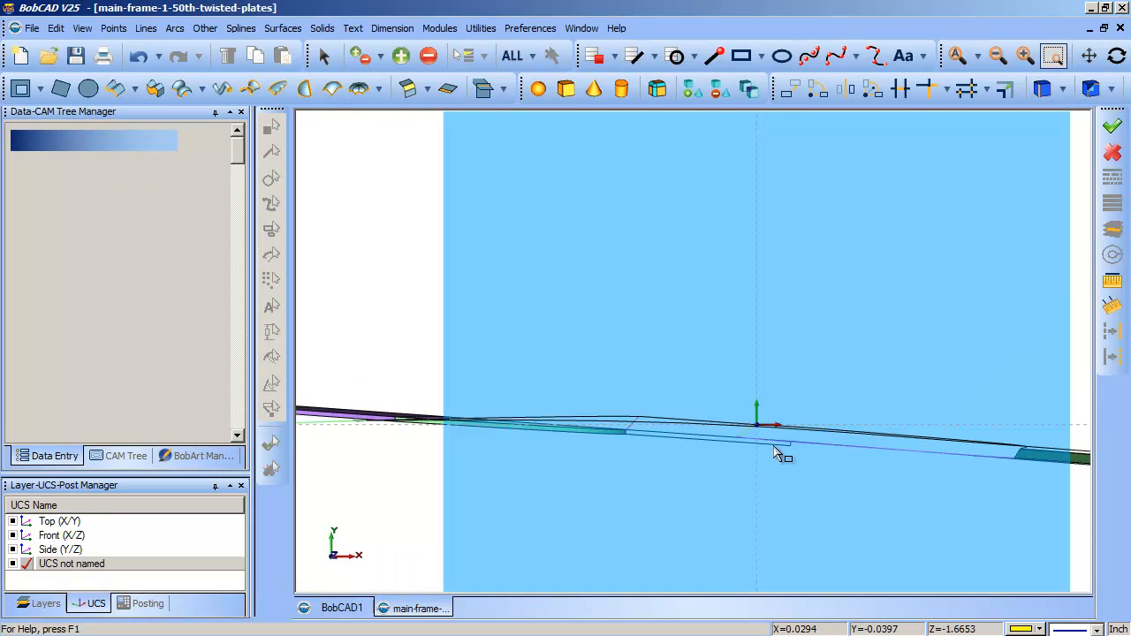
{"action": "left_click_drag", "start_coordinate": [593, 348], "coordinate": [800, 440]}
{"action": "left_click_drag", "start_coordinate": [786, 373], "coordinate": [997, 528]}
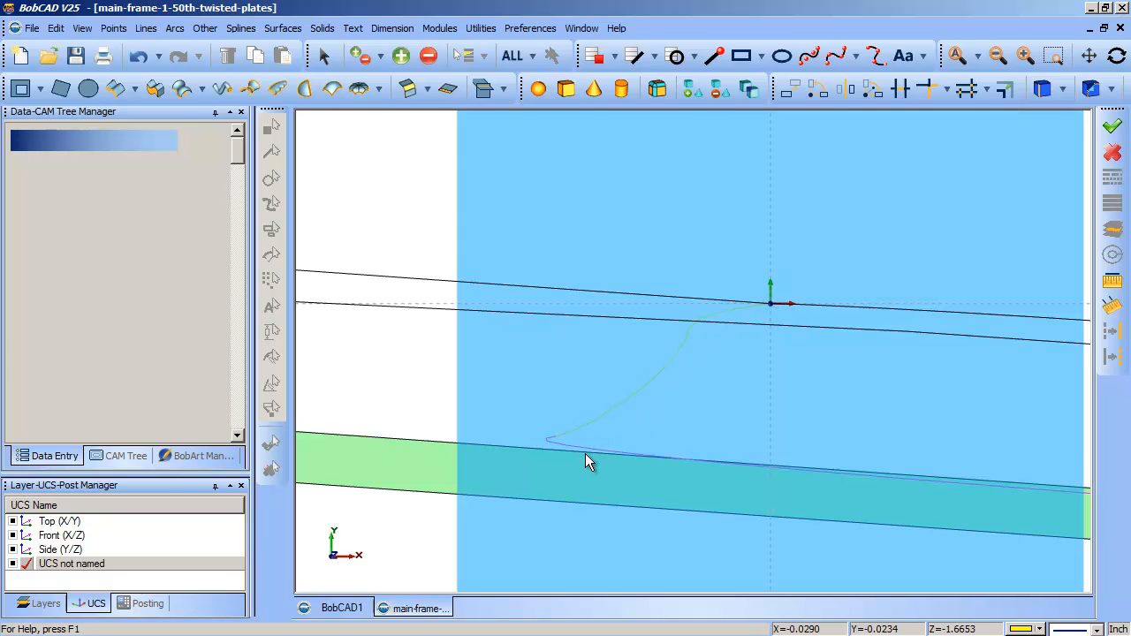
{"action": "middle_click_drag", "start_coordinate": [787, 430], "coordinate": [698, 414]}
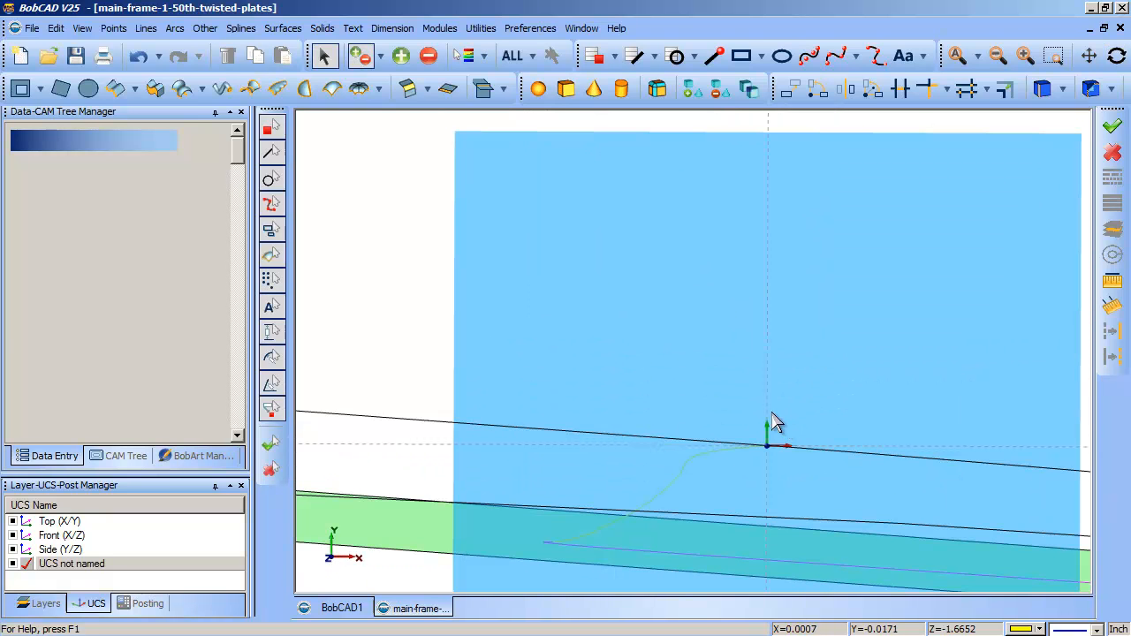
{"action": "scroll", "coordinate": [557, 402], "scroll_direction": "down", "scroll_amount": 3}
{"action": "middle_click_drag", "start_coordinate": [560, 412], "coordinate": [854, 474]}
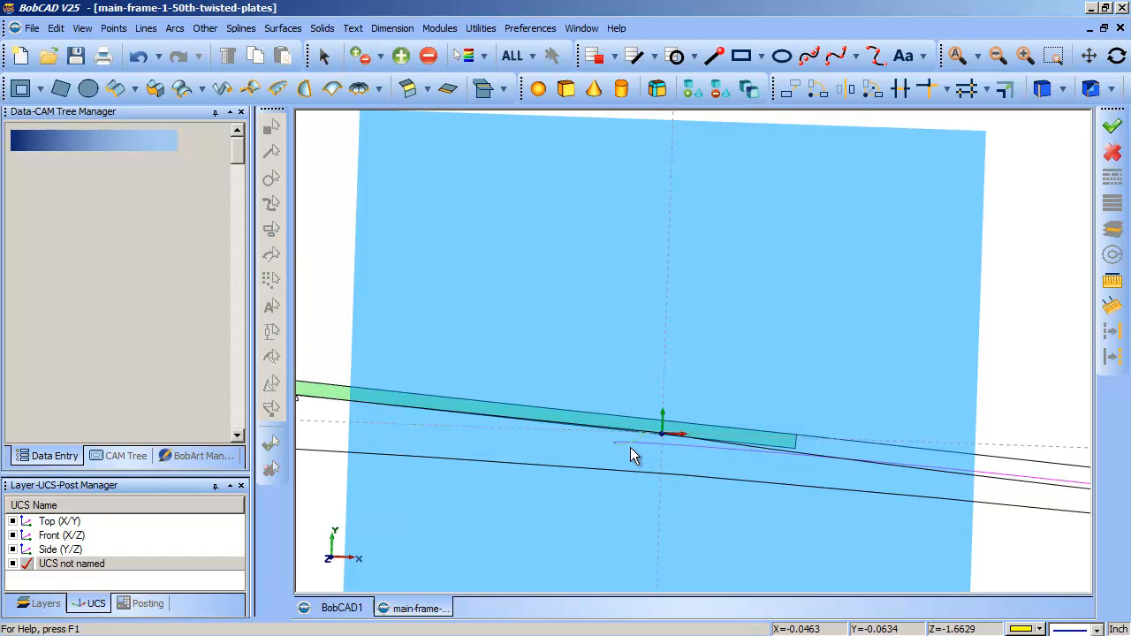
{"action": "mouse_move", "coordinate": [745, 437]}
{"action": "middle_mouse_down"}
{"action": "mouse_move", "coordinate": [757, 450]}
{"action": "mouse_move", "coordinate": [751, 437]}
{"action": "middle_mouse_up"}
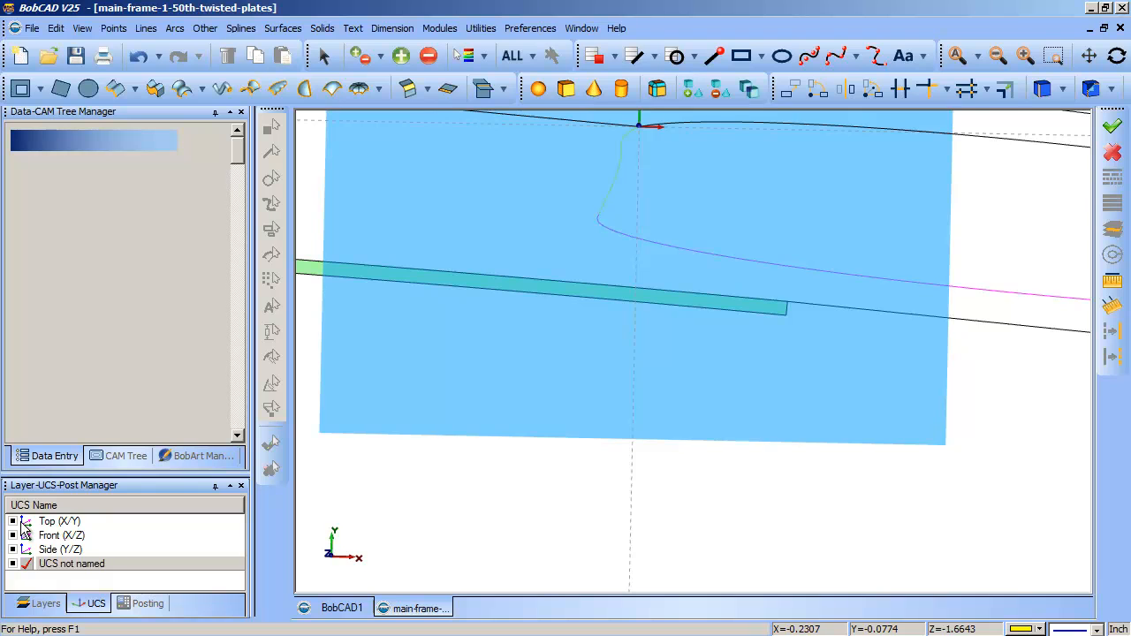
- Make the Top (X/Y) UCS the active coordinate system
{"action": "double_click", "coordinate": [46, 521]}
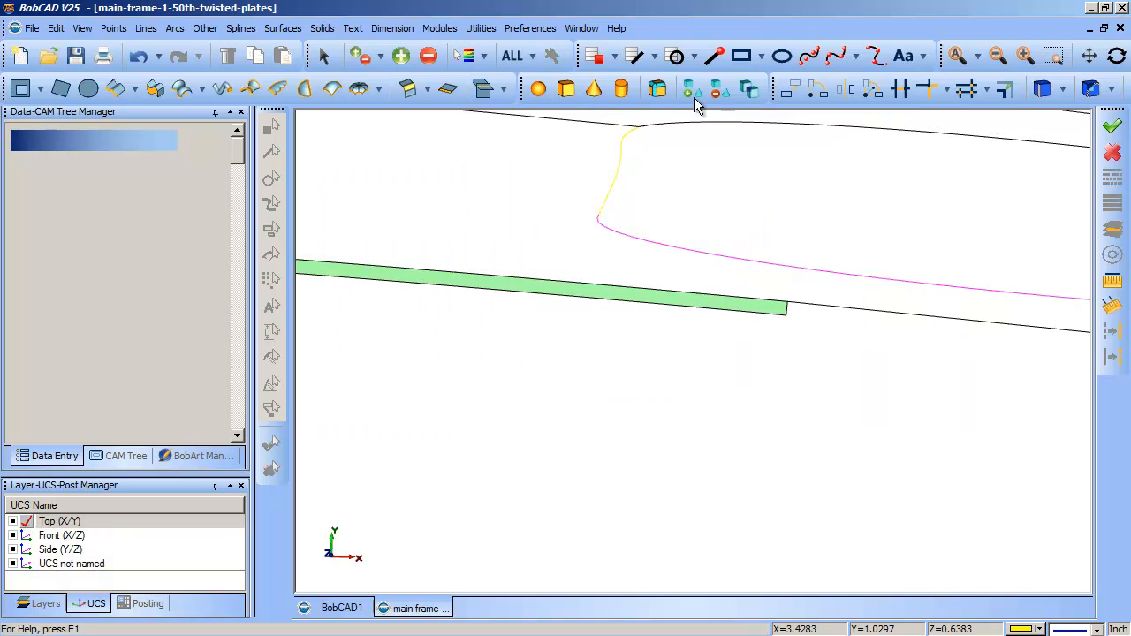
{"action": "left_click", "coordinate": [957, 56]}
{"action": "middle_click_drag", "start_coordinate": [608, 355], "coordinate": [704, 384]}
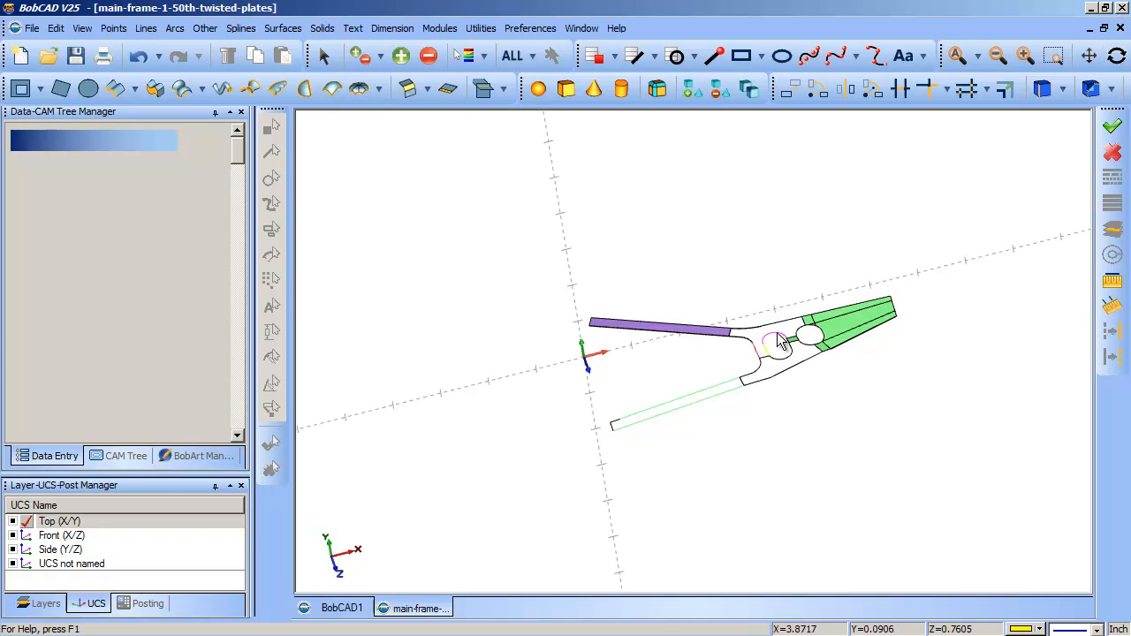
{"action": "left_click_drag", "start_coordinate": [708, 337], "coordinate": [805, 411]}
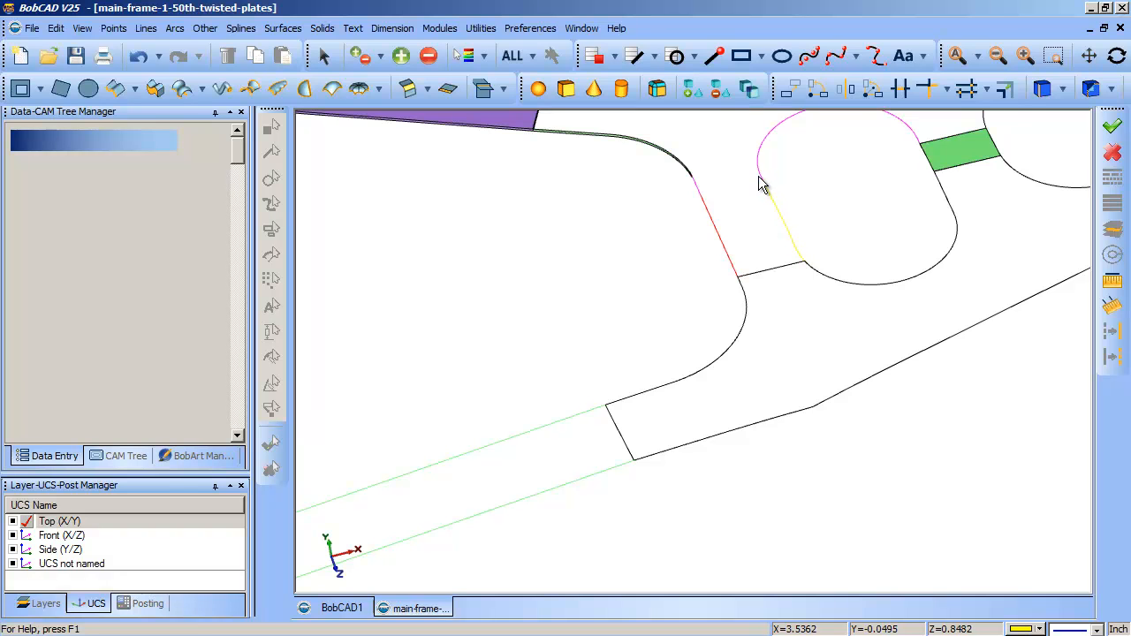
- Inspect the corner joint between the purple plate's lower side and the adjoining thin green surface
{"action": "key", "text": "ctrl+w"}
{"action": "left_click_drag", "start_coordinate": [509, 117], "coordinate": [560, 158]}
{"action": "left_click_drag", "start_coordinate": [622, 234], "coordinate": [749, 338]}
{"action": "left_click_drag", "start_coordinate": [685, 229], "coordinate": [771, 347]}
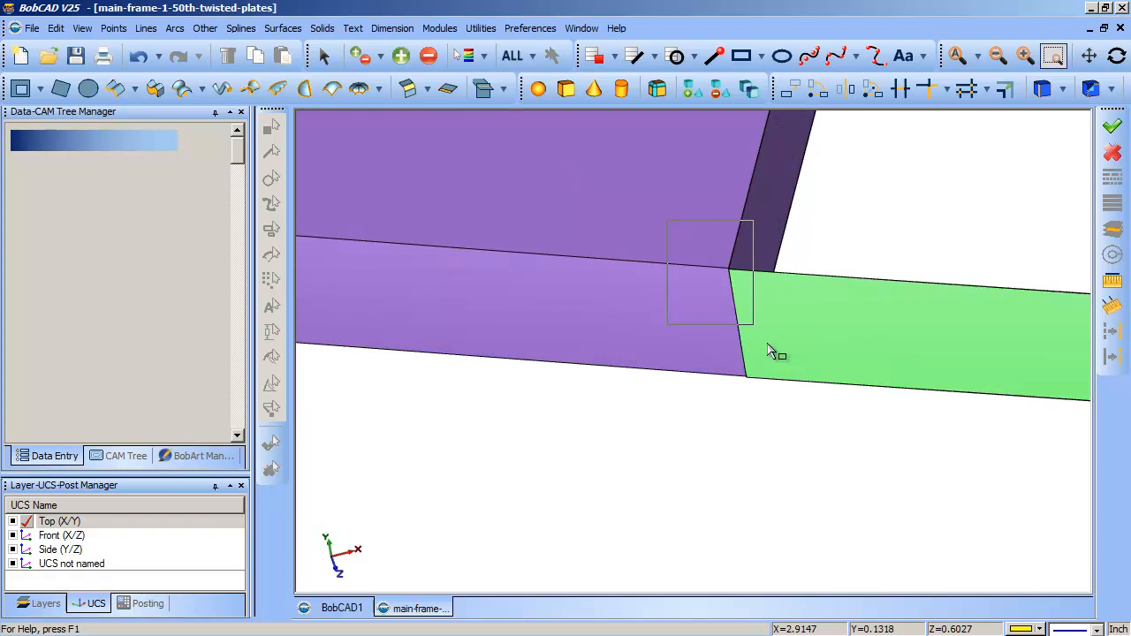
{"action": "left_click_drag", "start_coordinate": [629, 226], "coordinate": [919, 550]}
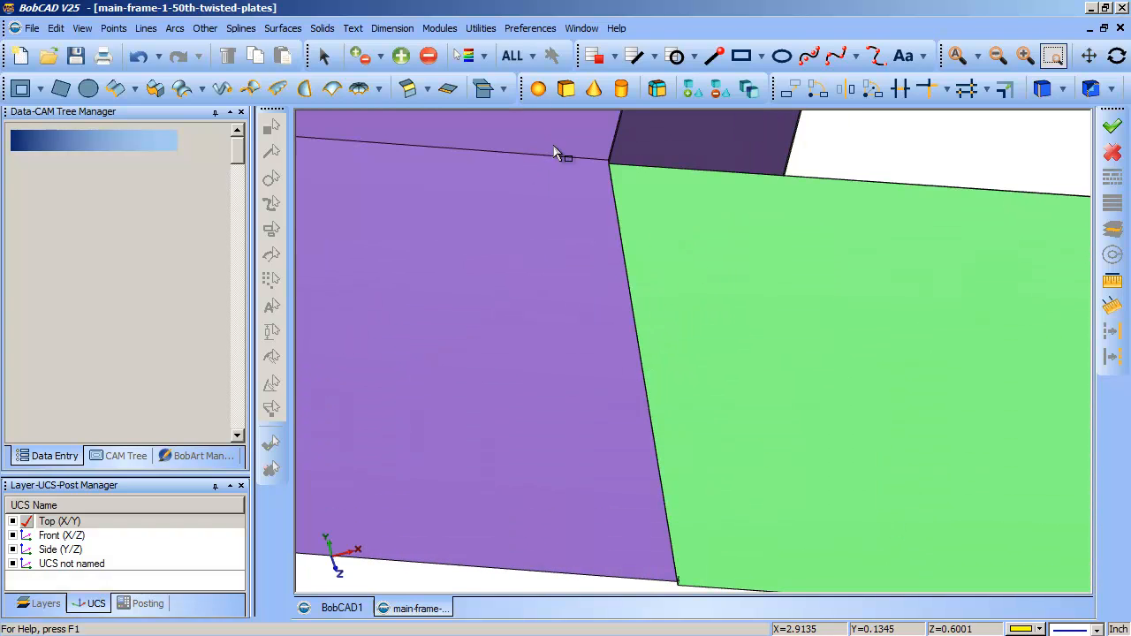
{"action": "left_click_drag", "start_coordinate": [560, 151], "coordinate": [707, 269]}
{"action": "left_click_drag", "start_coordinate": [596, 166], "coordinate": [730, 295]}
{"action": "key", "text": "Escape"}
{"action": "scroll", "coordinate": [627, 296], "scroll_direction": "down", "scroll_amount": 8}
{"action": "scroll", "coordinate": [622, 319], "scroll_direction": "down", "scroll_amount": 5}
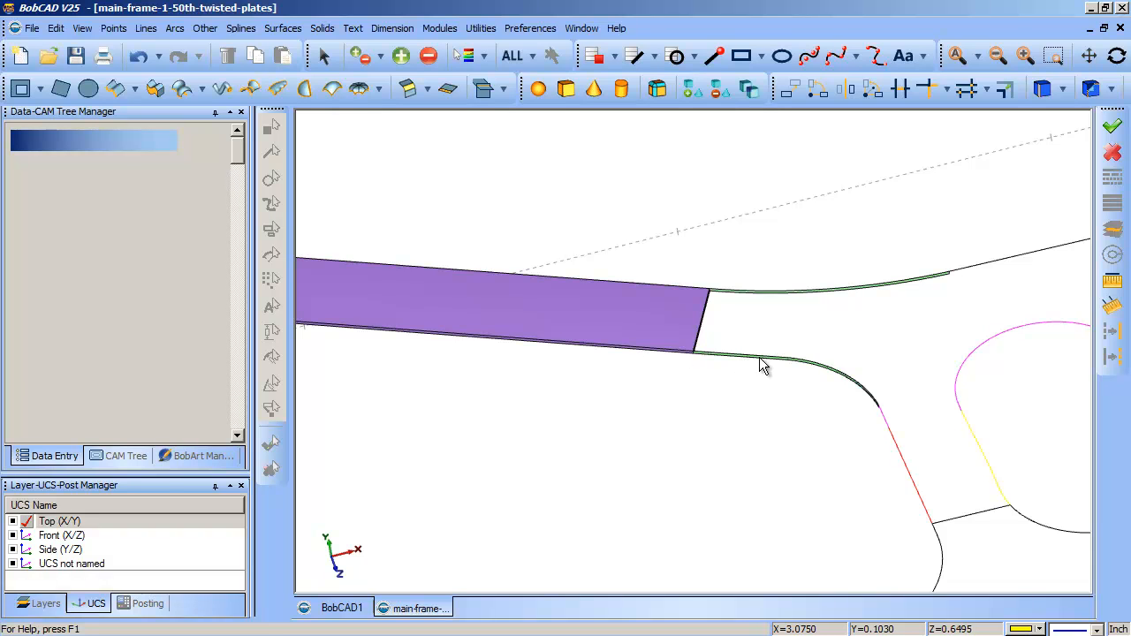
- Delete the thin green surface along the lower curved edge running from the purple plate to the magenta and red lines
{"action": "left_click", "coordinate": [323, 56]}
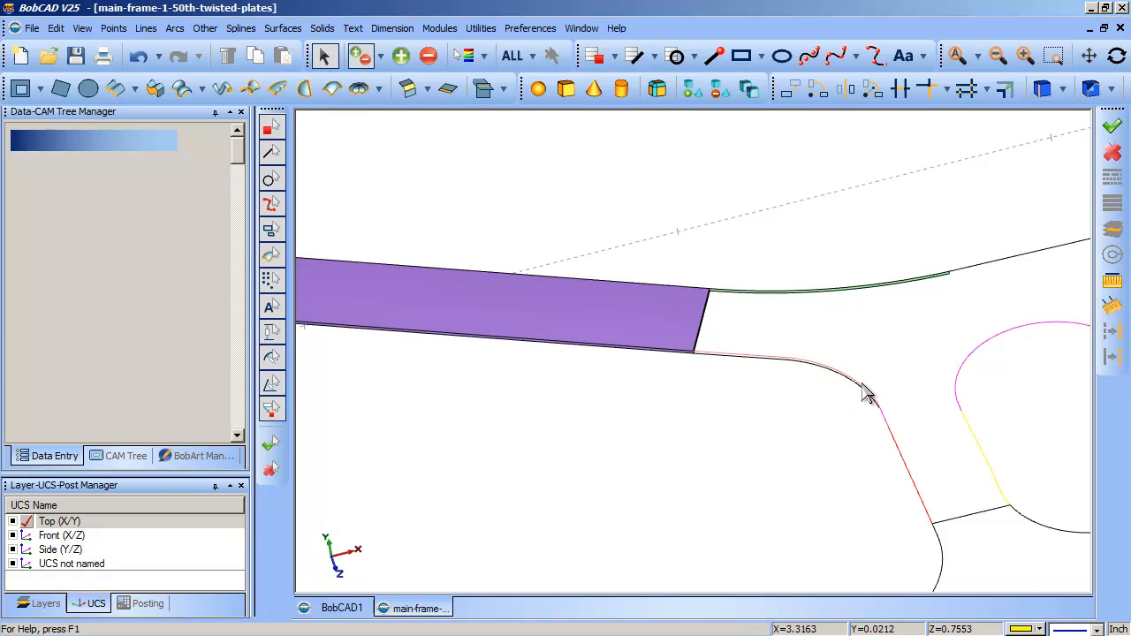
{"action": "scroll", "coordinate": [773, 397], "scroll_direction": "up", "scroll_amount": 3}
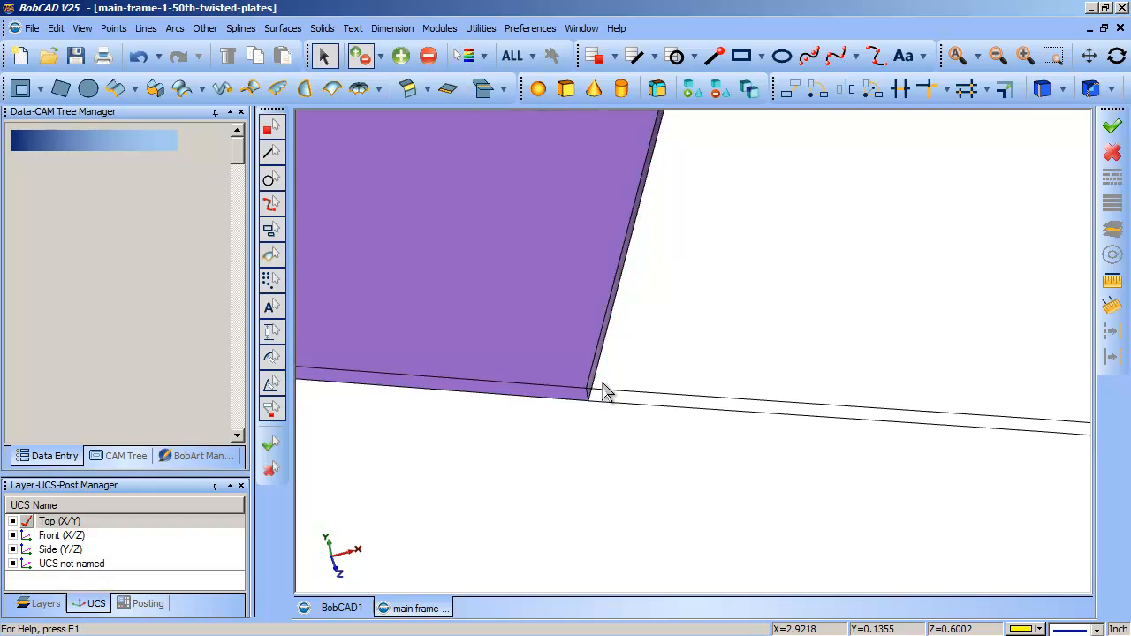
{"action": "scroll", "coordinate": [654, 417], "scroll_direction": "down", "scroll_amount": 2}
{"action": "scroll", "coordinate": [654, 426], "scroll_direction": "down", "scroll_amount": 2}
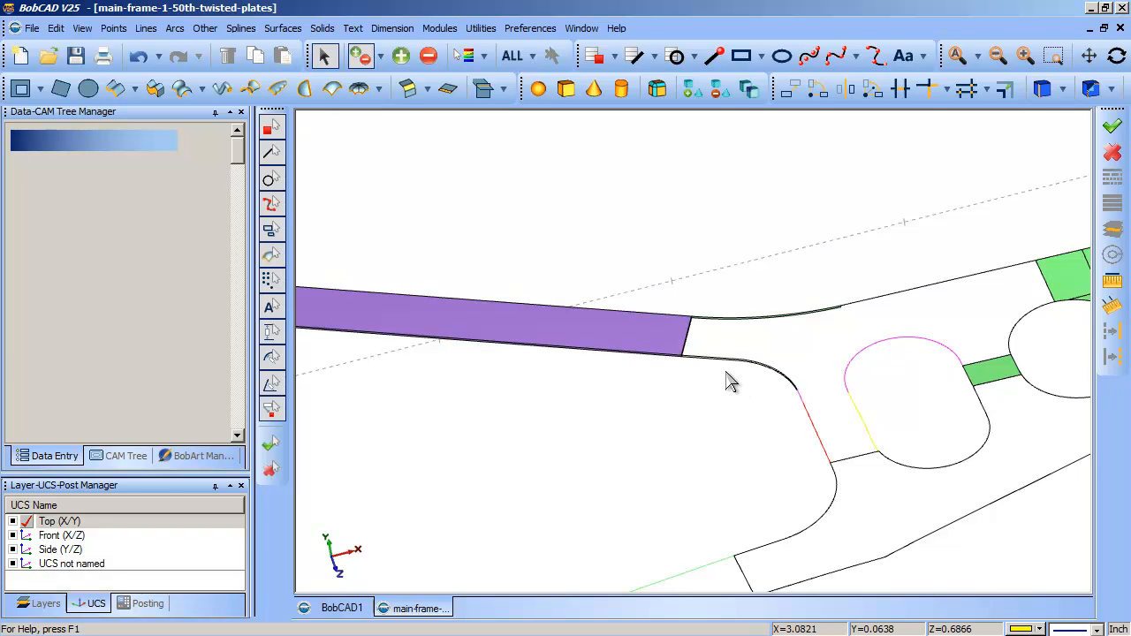
- Examine the purple plate's lower end corner to check how the black edge line meets the plate's edges
{"action": "left_click_drag", "start_coordinate": [657, 325], "coordinate": [769, 384]}
{"action": "left_click_drag", "start_coordinate": [414, 331], "coordinate": [600, 400]}
{"action": "left_click_drag", "start_coordinate": [502, 319], "coordinate": [773, 461]}
{"action": "left_click_drag", "start_coordinate": [399, 242], "coordinate": [636, 324]}
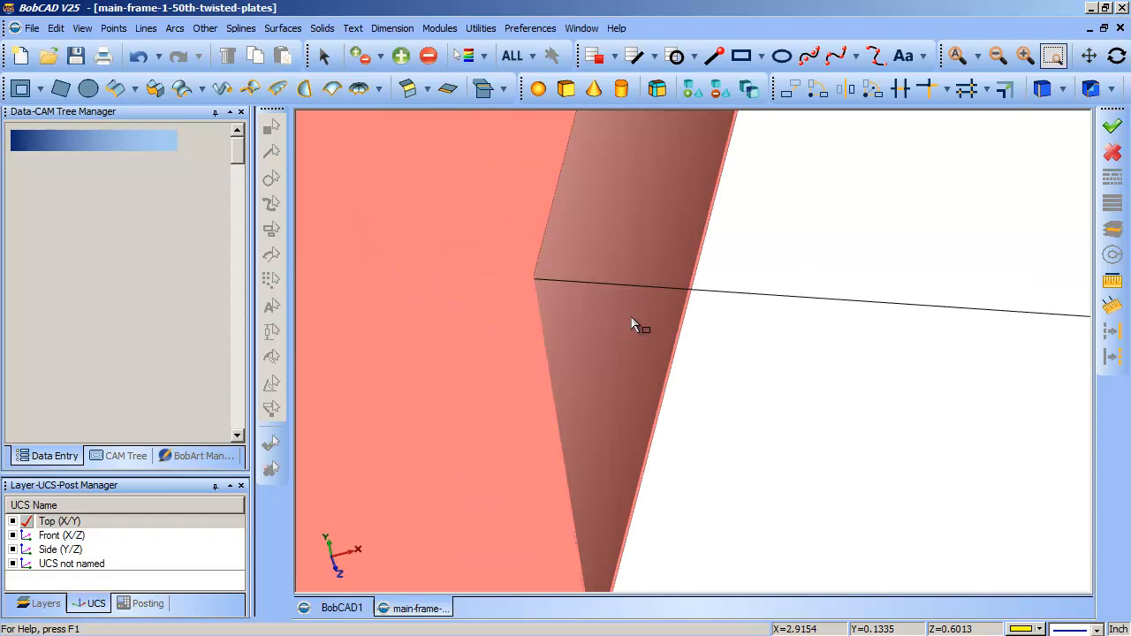
{"action": "key", "text": "Escape"}
{"action": "left_click", "coordinate": [568, 276]}
{"action": "left_click", "coordinate": [774, 377]}
{"action": "key", "text": "ctrl+w"}
{"action": "left_click_drag", "start_coordinate": [506, 239], "coordinate": [646, 339]}
{"action": "left_click_drag", "start_coordinate": [443, 245], "coordinate": [633, 365]}
{"action": "key", "text": "Escape"}
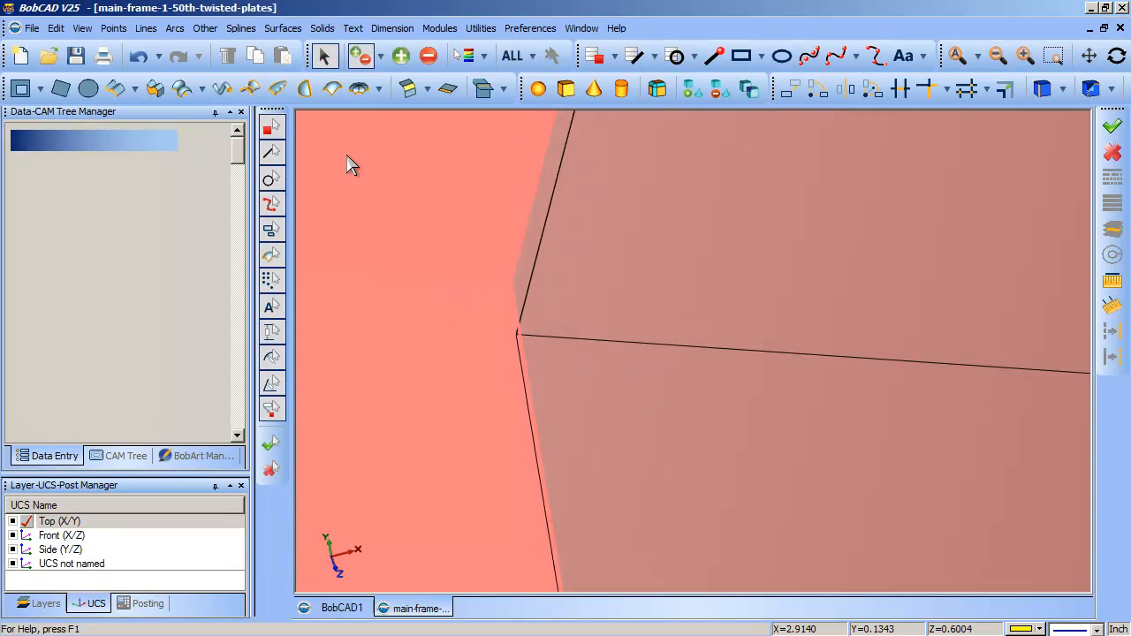
- Clear the selection of the purple plate and review its end together with the rounded opening
{"action": "scroll", "coordinate": [796, 322], "scroll_direction": "down", "scroll_amount": 3}
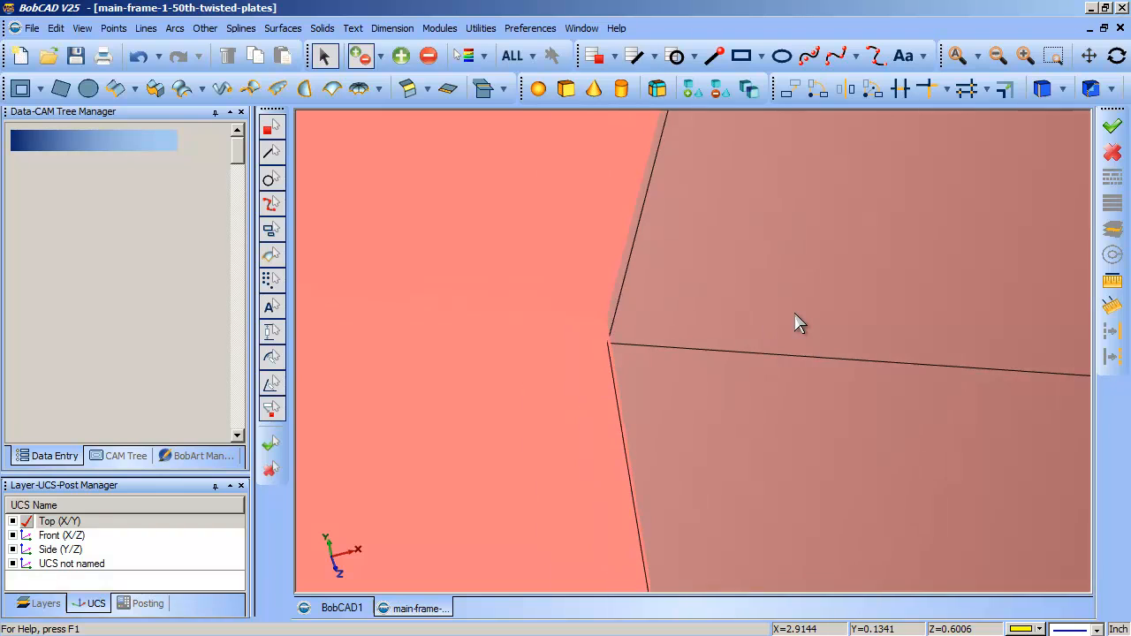
{"action": "scroll", "coordinate": [794, 318], "scroll_direction": "down", "scroll_amount": 3}
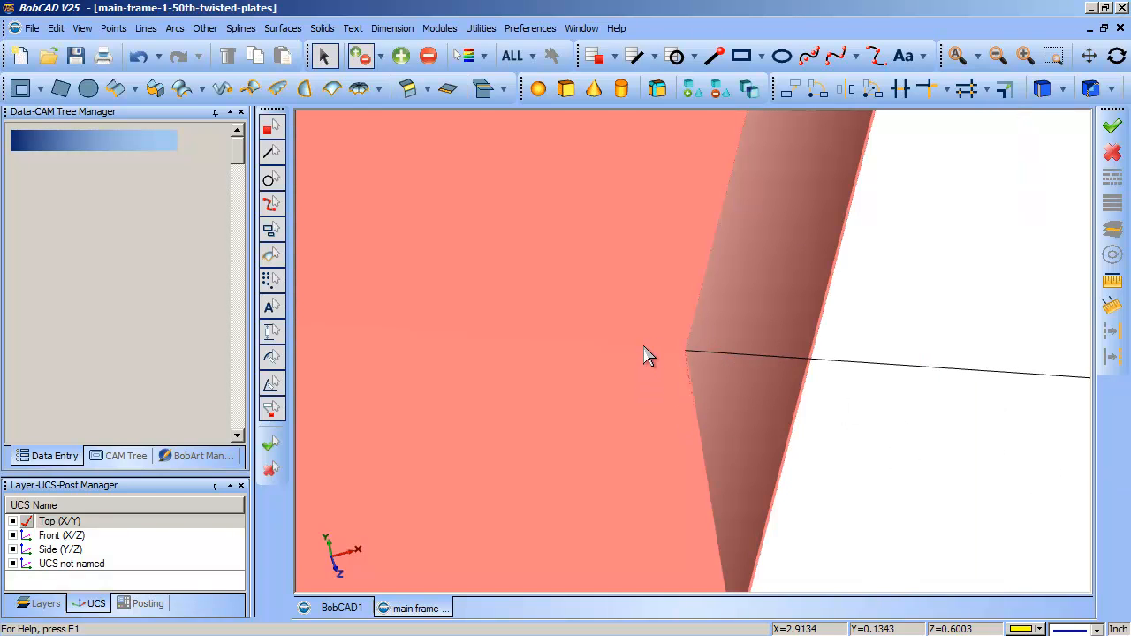
{"action": "left_click", "coordinate": [323, 56]}
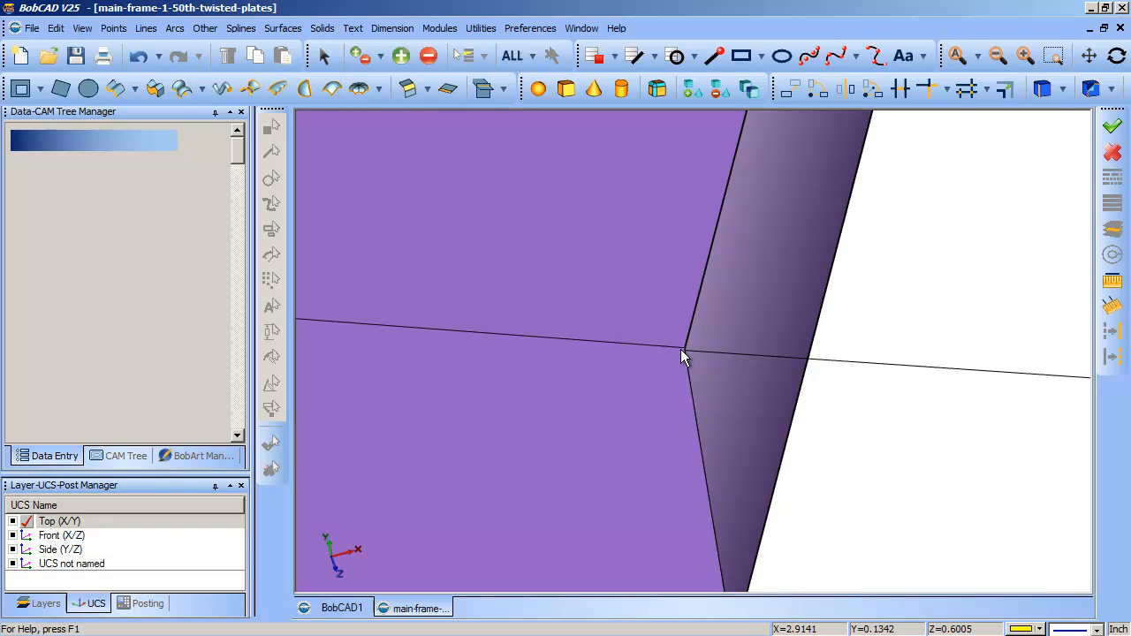
{"action": "scroll", "coordinate": [680, 349], "scroll_direction": "down", "scroll_amount": 10}
{"action": "scroll", "coordinate": [681, 351], "scroll_direction": "down", "scroll_amount": 3}
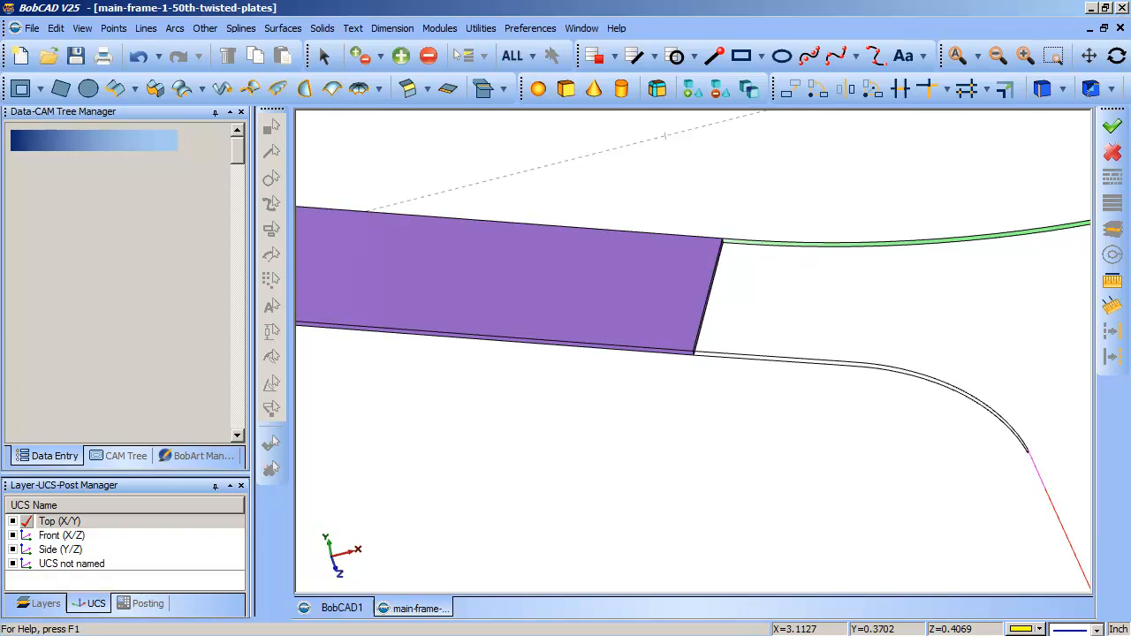
{"action": "scroll", "coordinate": [562, 215], "scroll_direction": "down", "scroll_amount": 2}
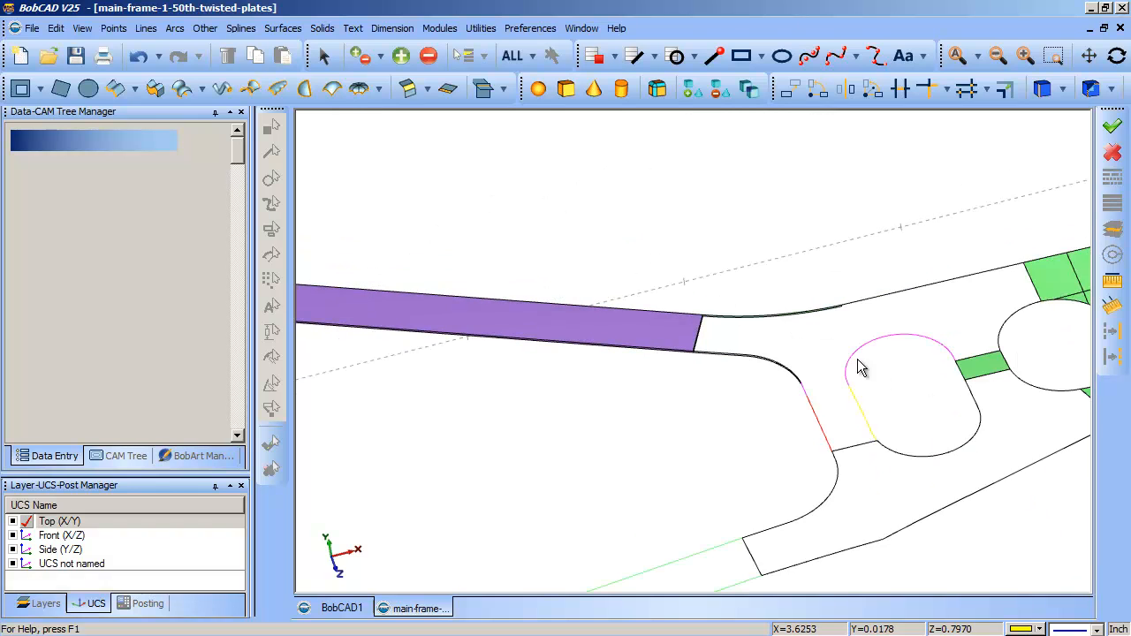
{"action": "scroll", "coordinate": [859, 366], "scroll_direction": "down", "scroll_amount": 1}
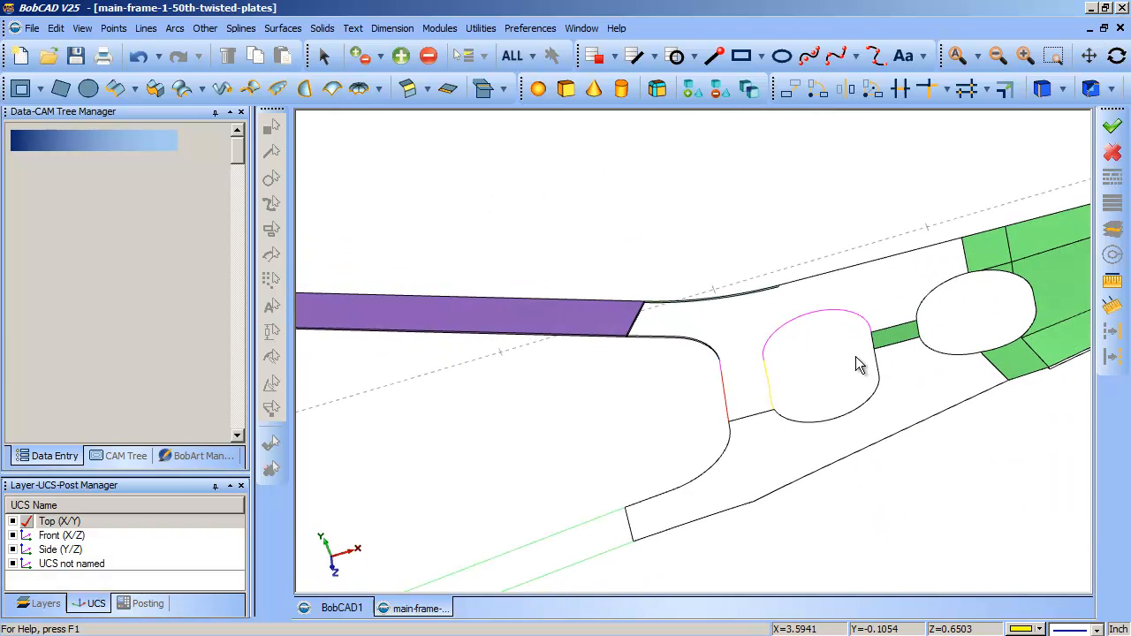